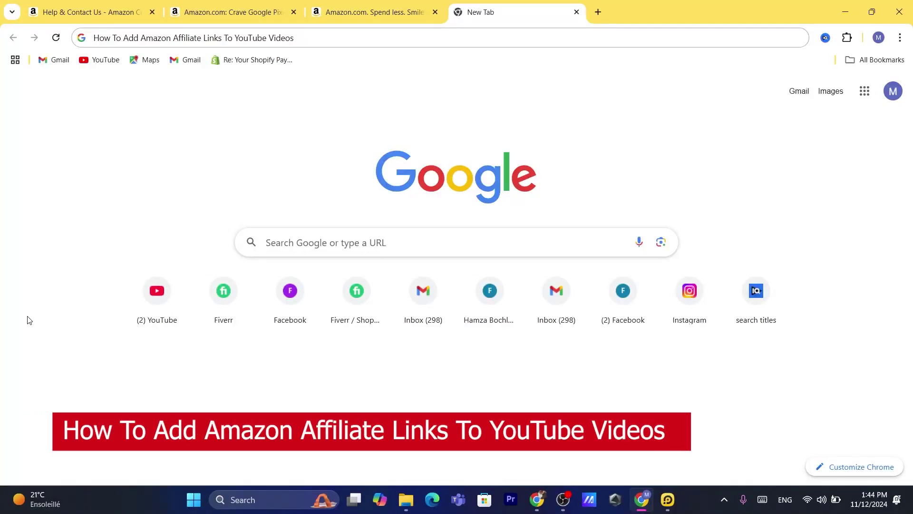
click(383, 41)
click(382, 41)
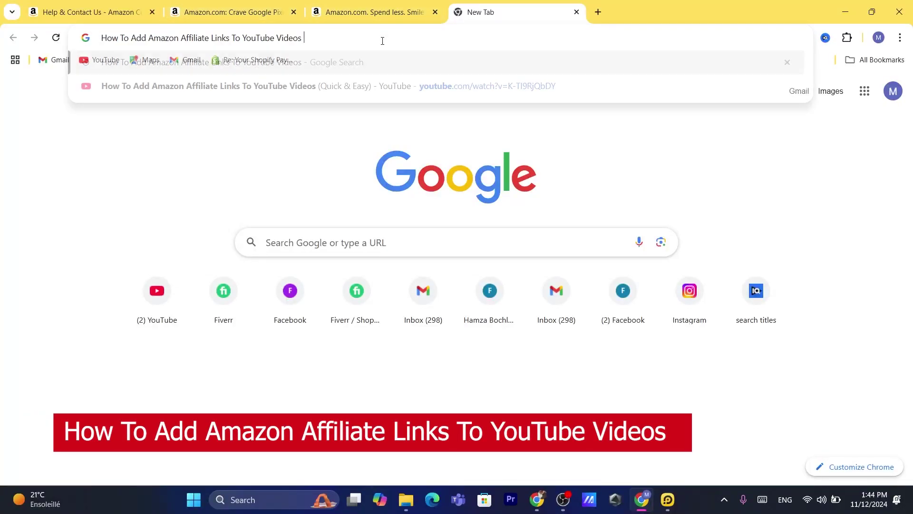
text(s)
click(393, 4)
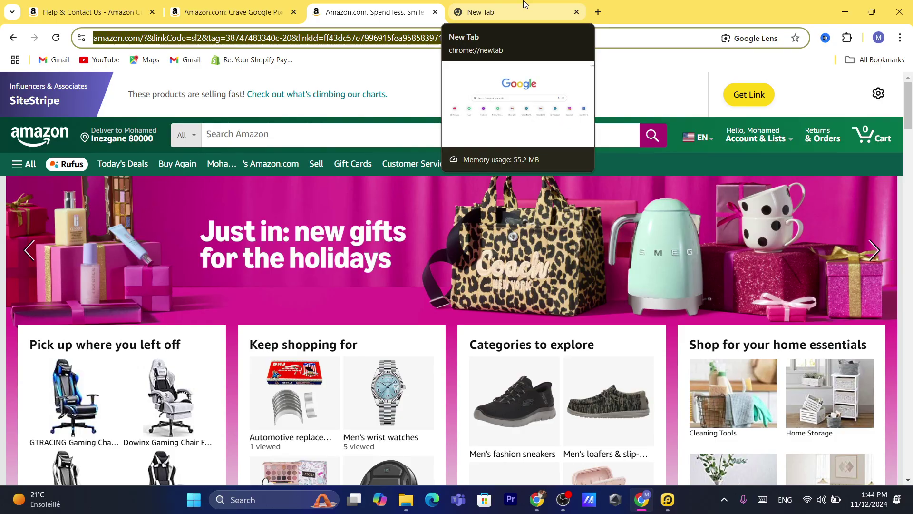
click(525, 3)
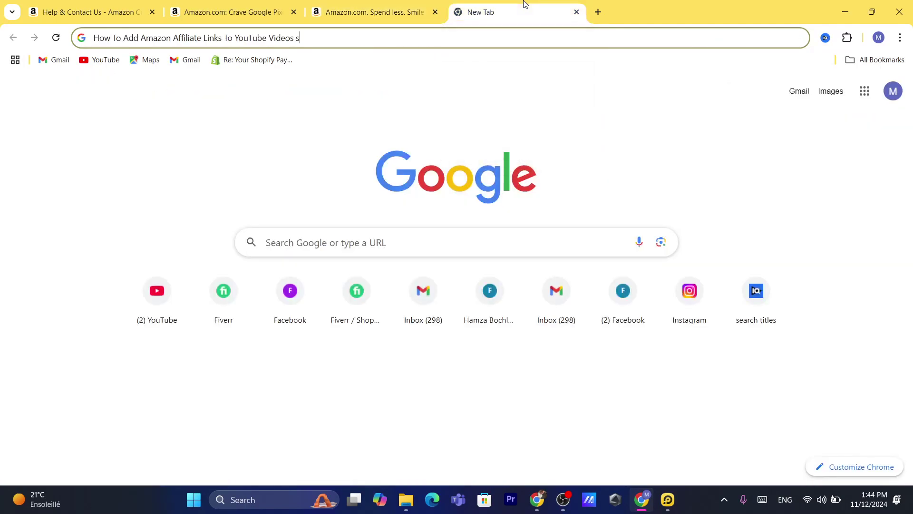
Step: Search Google for "amazon associates" and open the Amazon.com Associates Central website
click(448, 43)
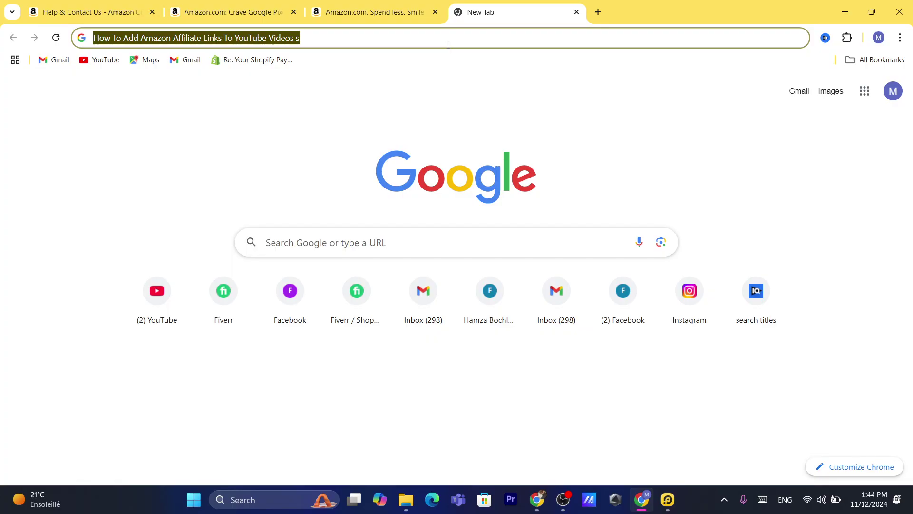
text(amazon)
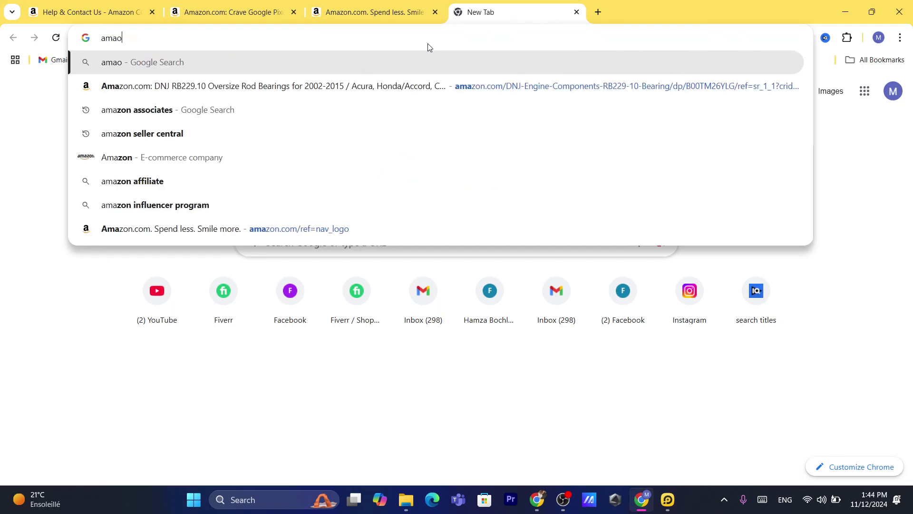
key(BackSpace)
key(BackSpace)
key(BackSpace)
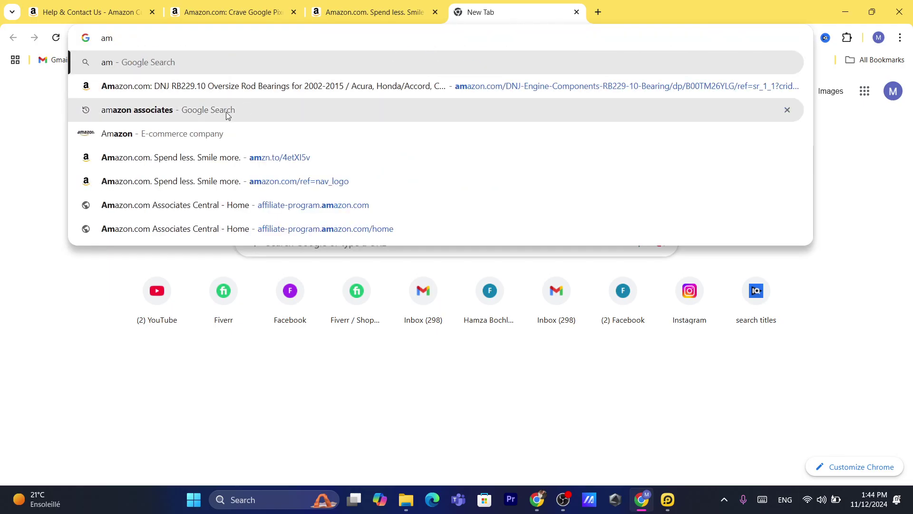
click(226, 112)
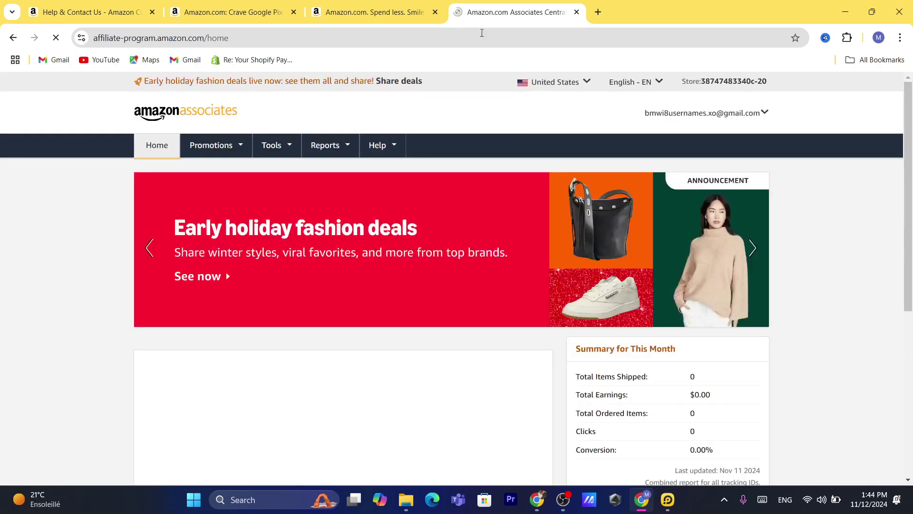
click(480, 42)
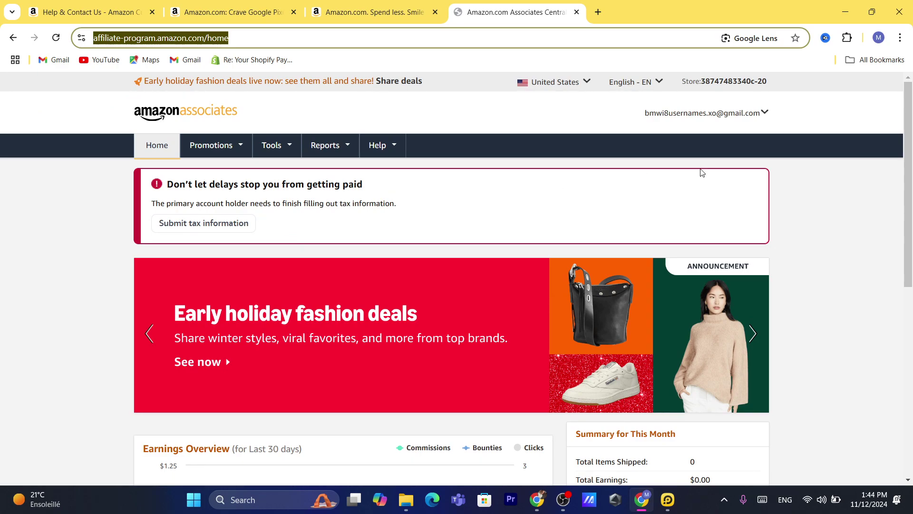
drag(908, 138, 906, 95)
mouse_move(258, 158)
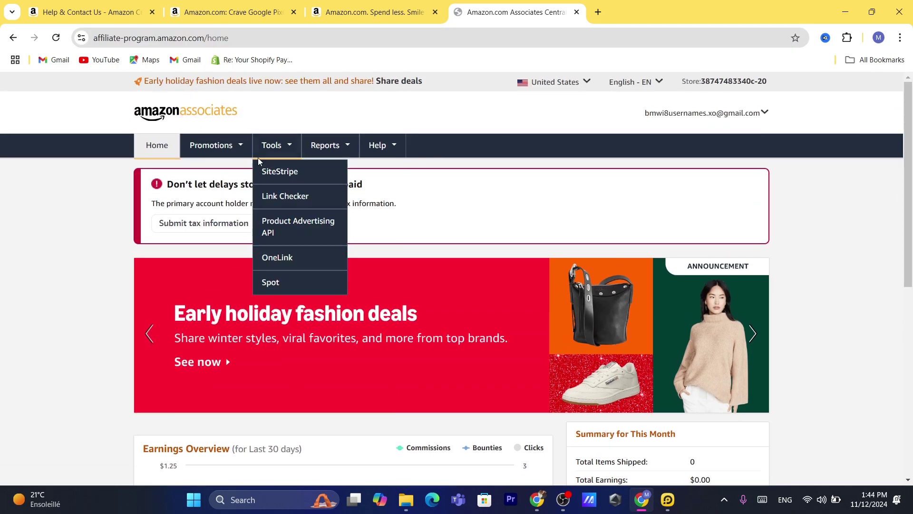
triple_click(200, 184)
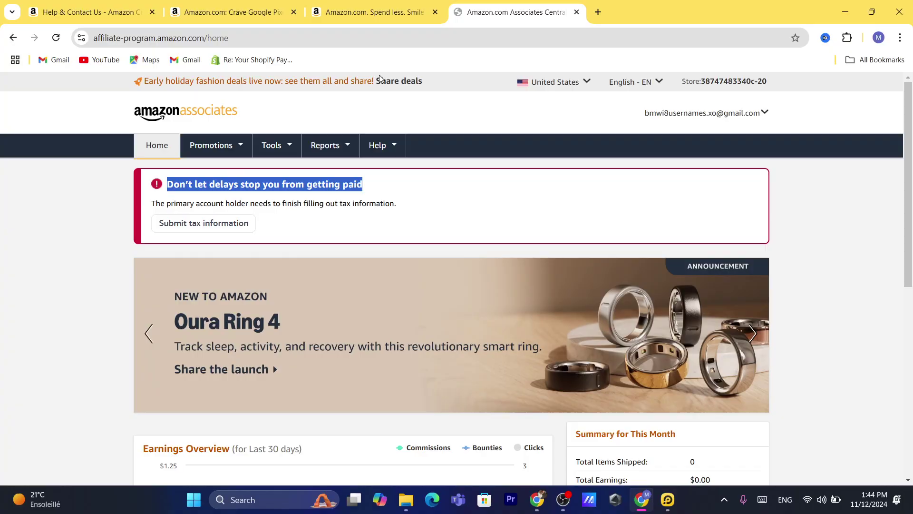
click(298, 215)
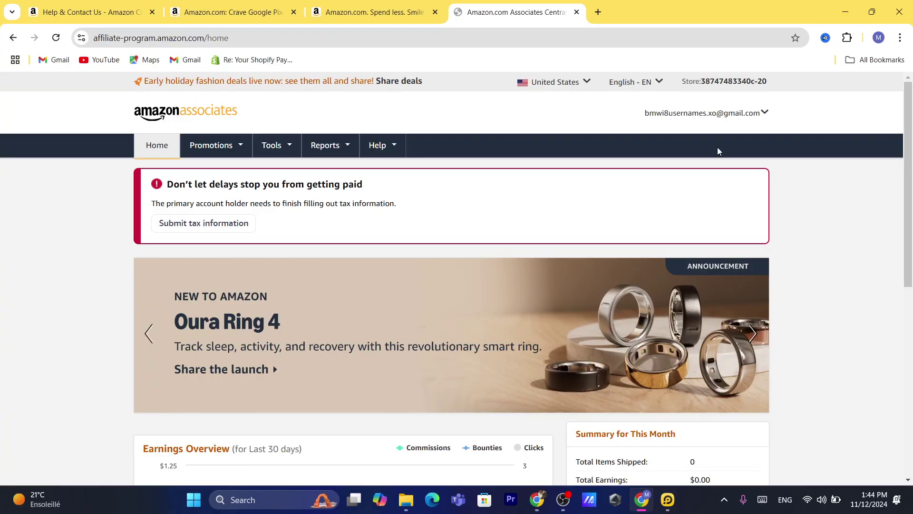
triple_click(210, 197)
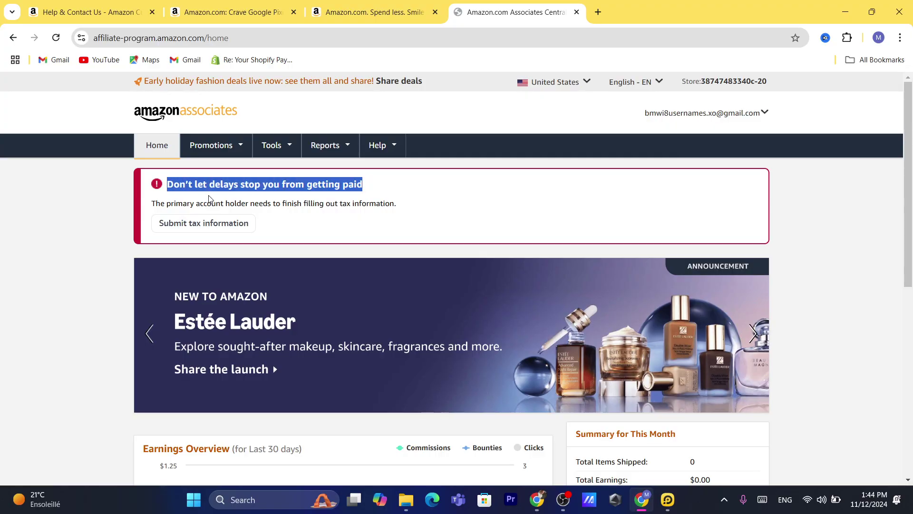
triple_click(249, 205)
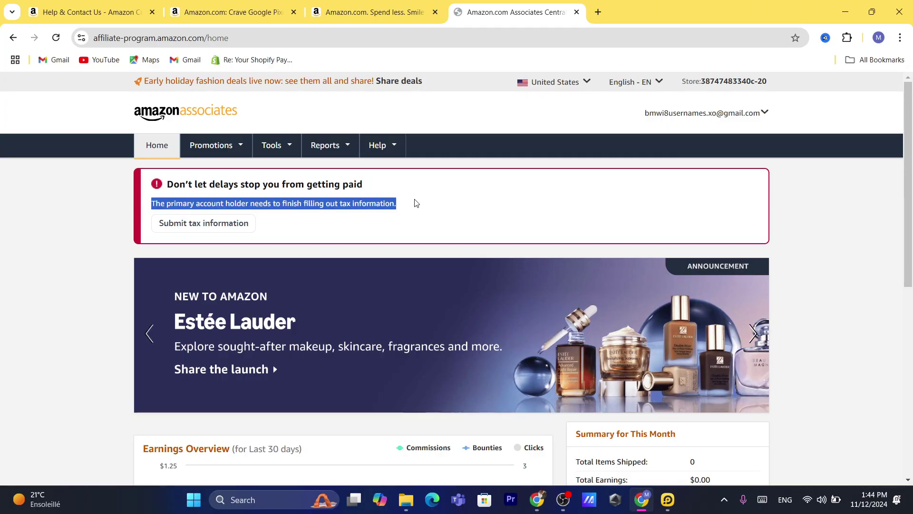
triple_click(331, 190)
triple_click(266, 200)
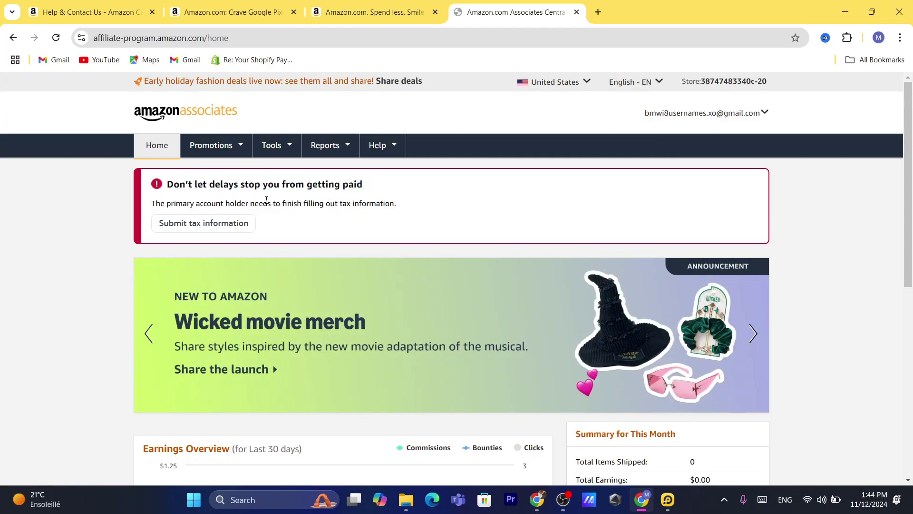
triple_click(268, 185)
click(341, 205)
triple_click(368, 205)
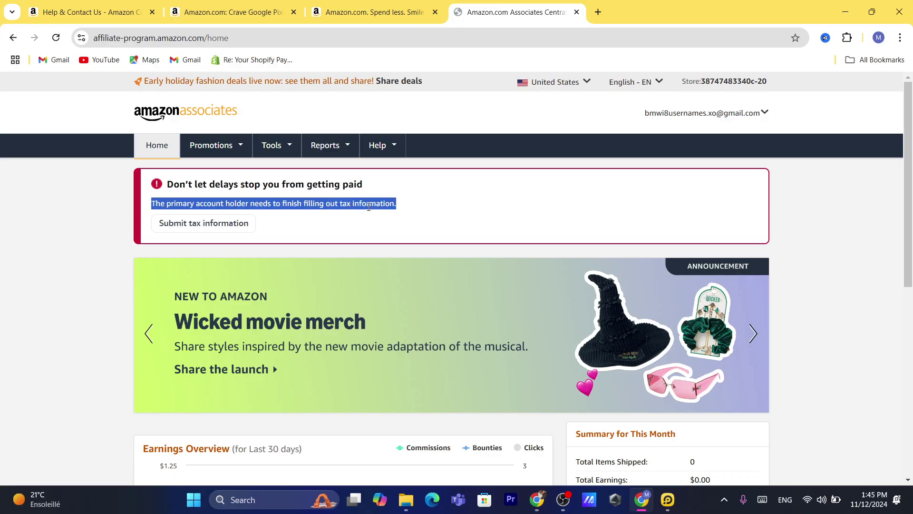
click(412, 199)
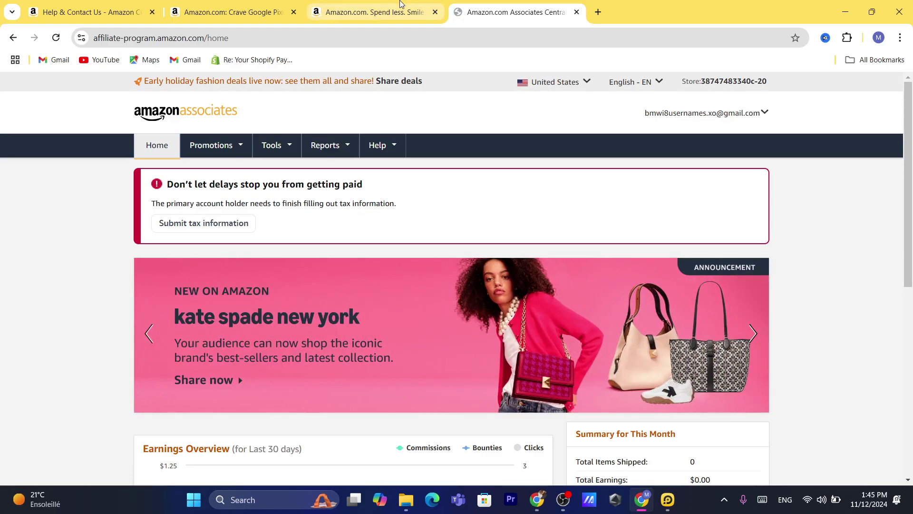
triple_click(348, 204)
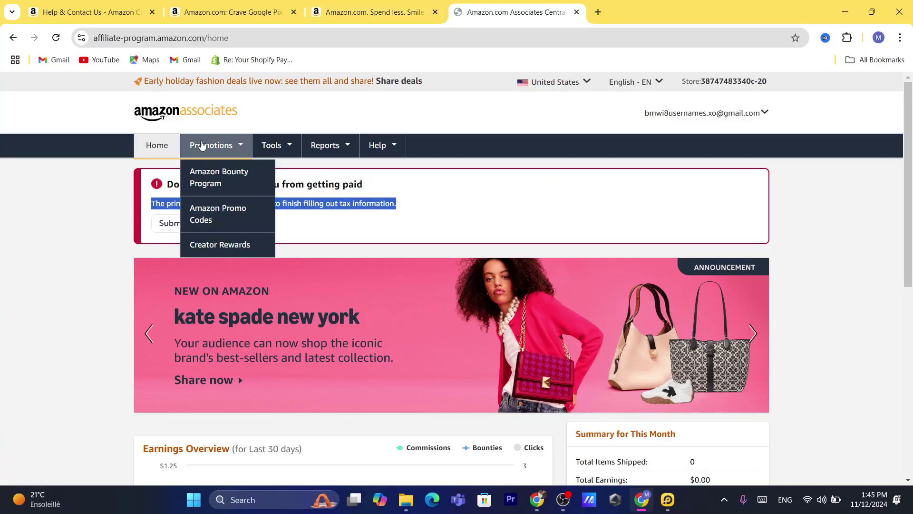
triple_click(194, 183)
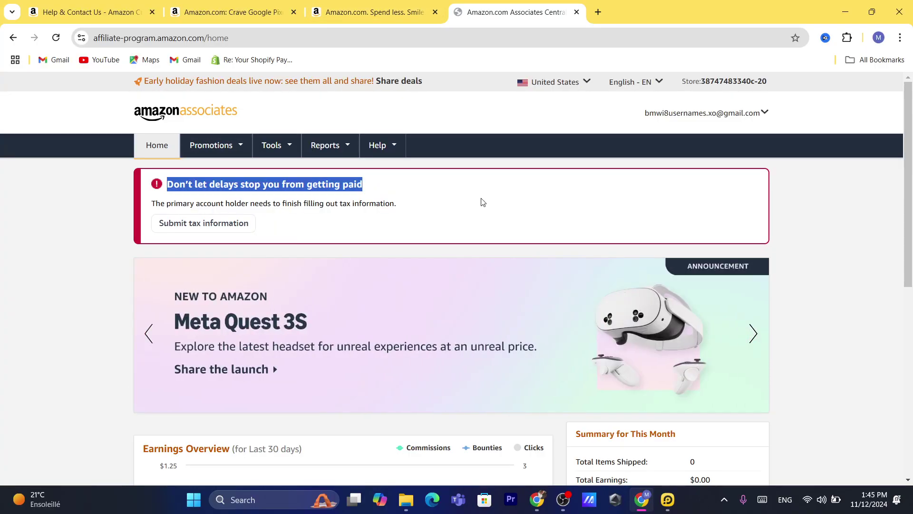
click(481, 201)
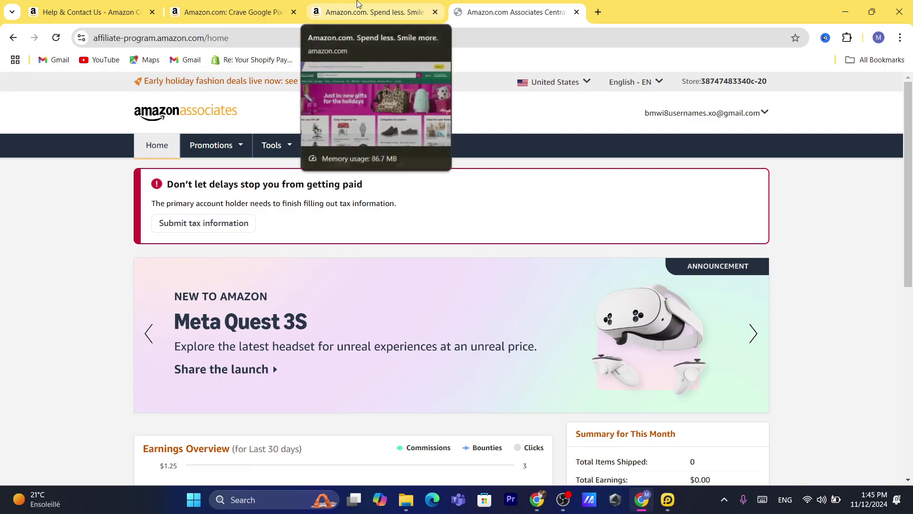
click(568, 40)
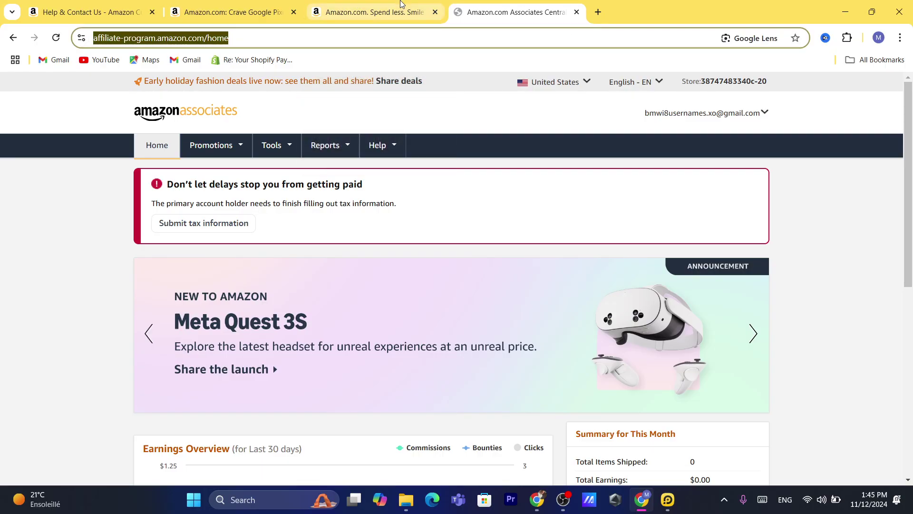
click(397, 44)
key(ctrl+a)
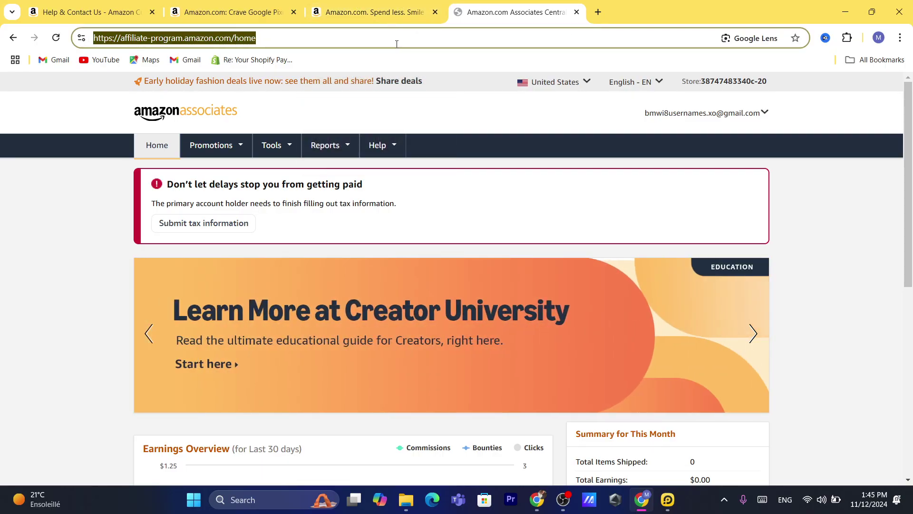
double_click(292, 204)
triple_click(292, 204)
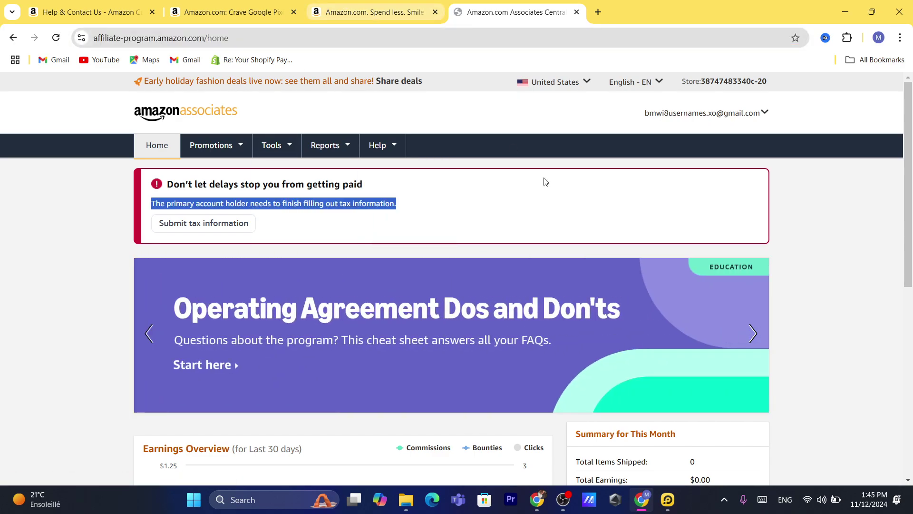
scroll(911, 152, down, 3)
scroll(911, 152, up, 3)
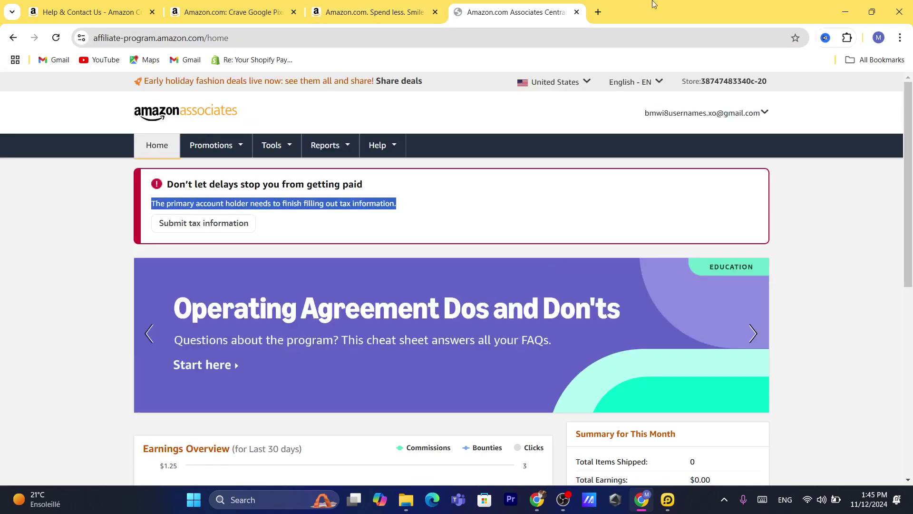
Step: Return to the already open Amazon store home page and reload it
click(427, 6)
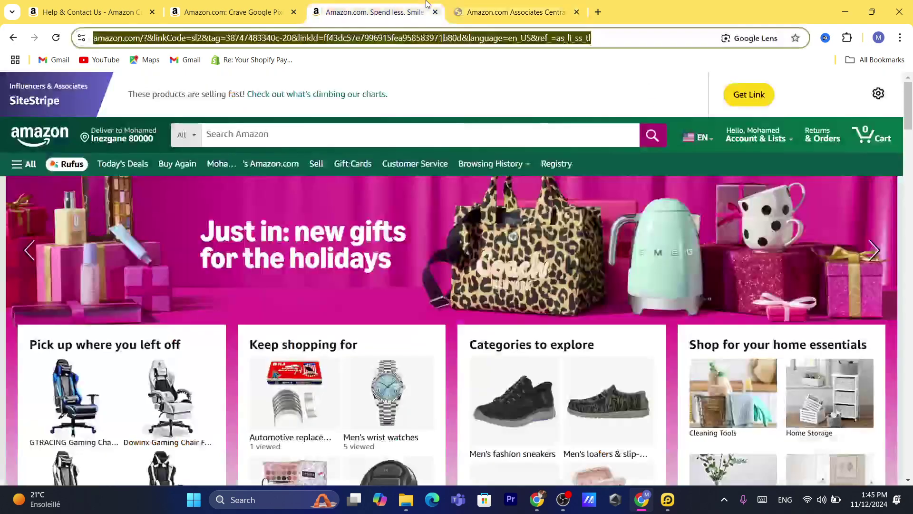
click(56, 40)
click(370, 42)
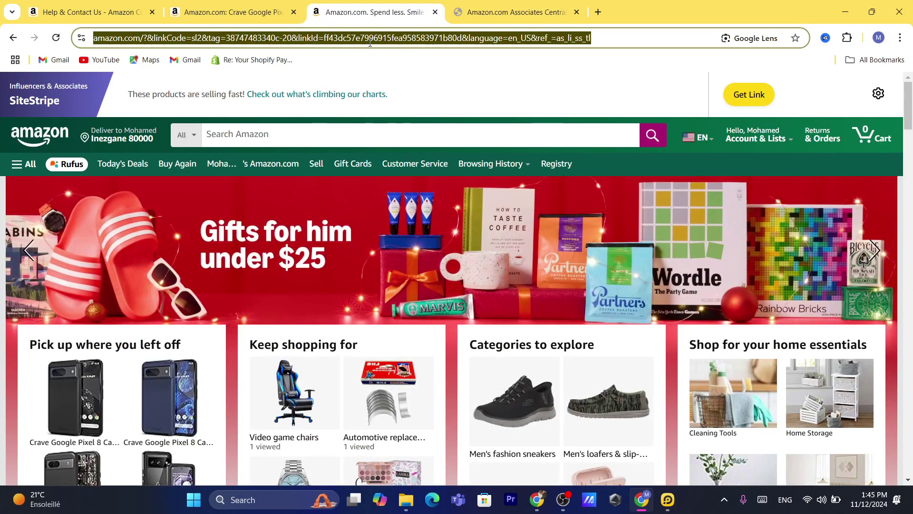
drag(908, 91, 899, 45)
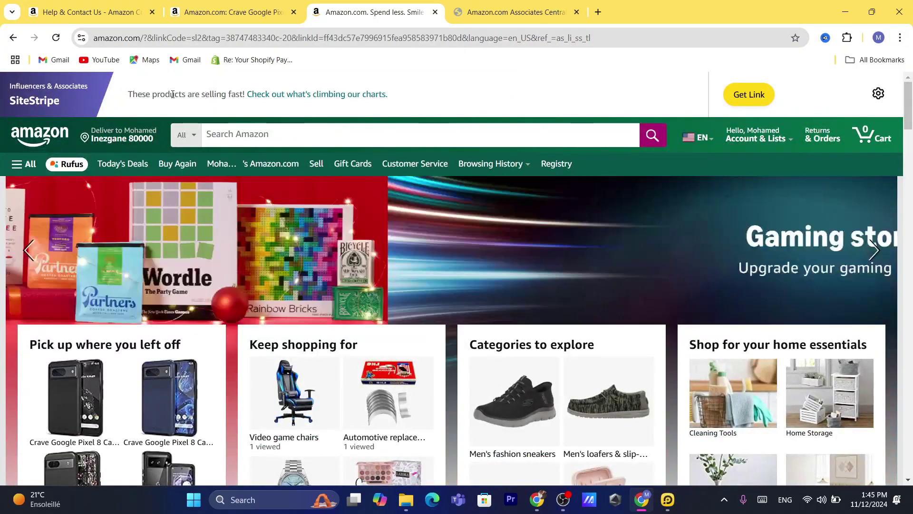
drag(139, 90, 380, 87)
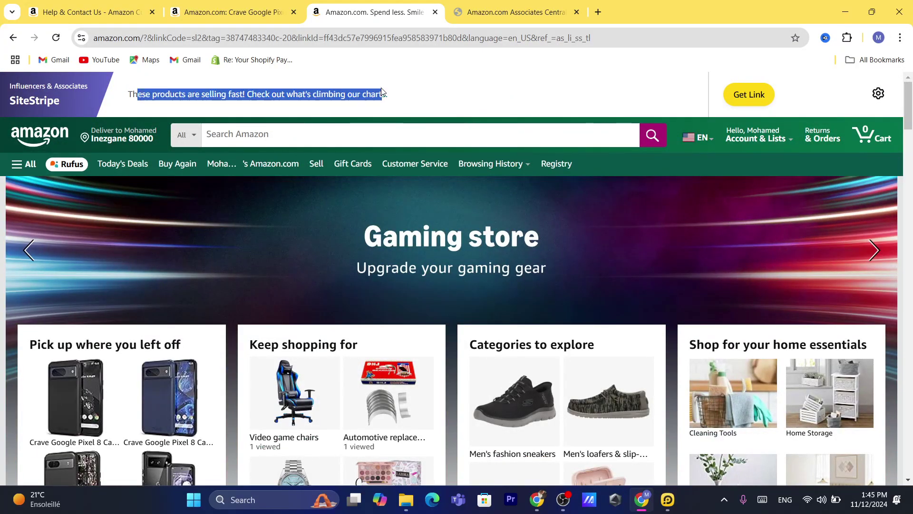
triple_click(448, 95)
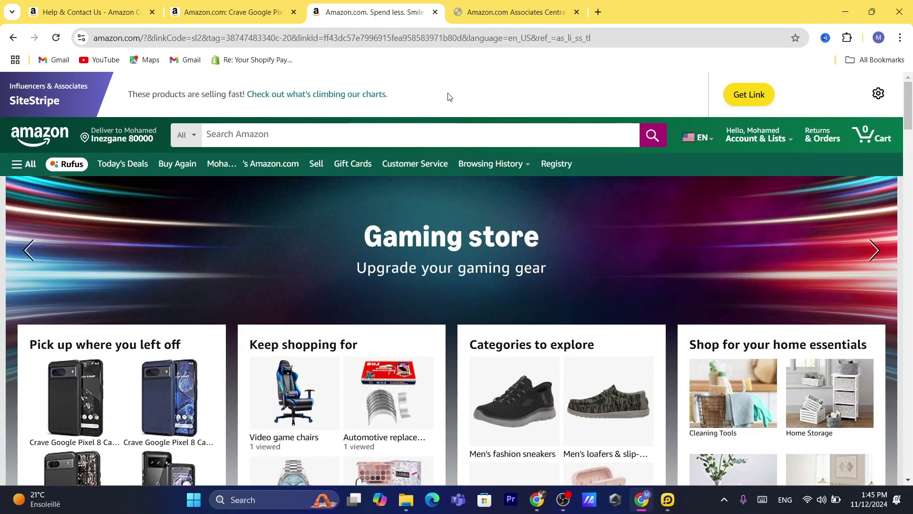
click(536, 89)
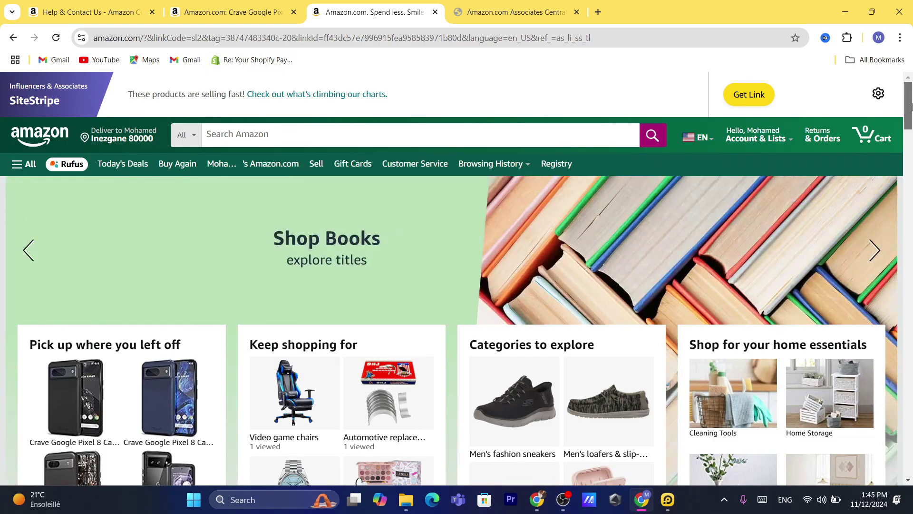
Step: Open the Spigen Rugged Armor Pixel 8 case from the products viewed by customers with a similar browsing history
drag(909, 106, 903, 399)
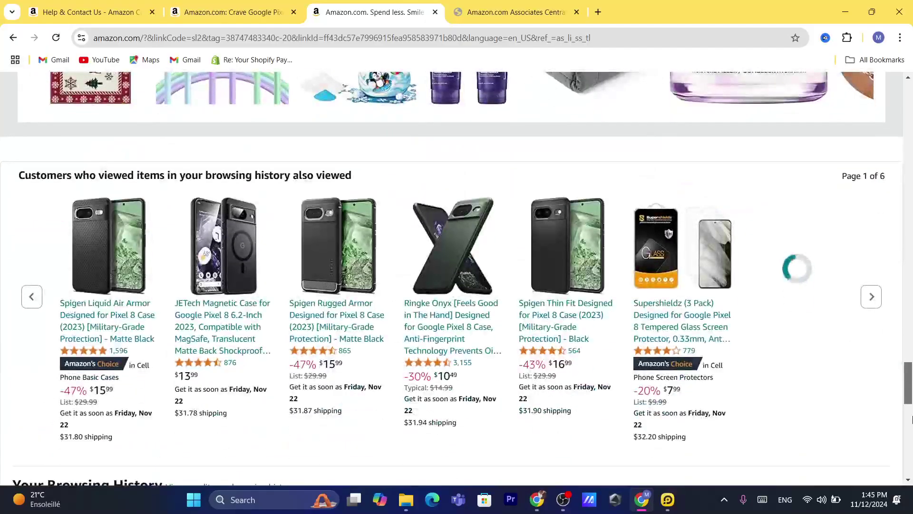
click(301, 294)
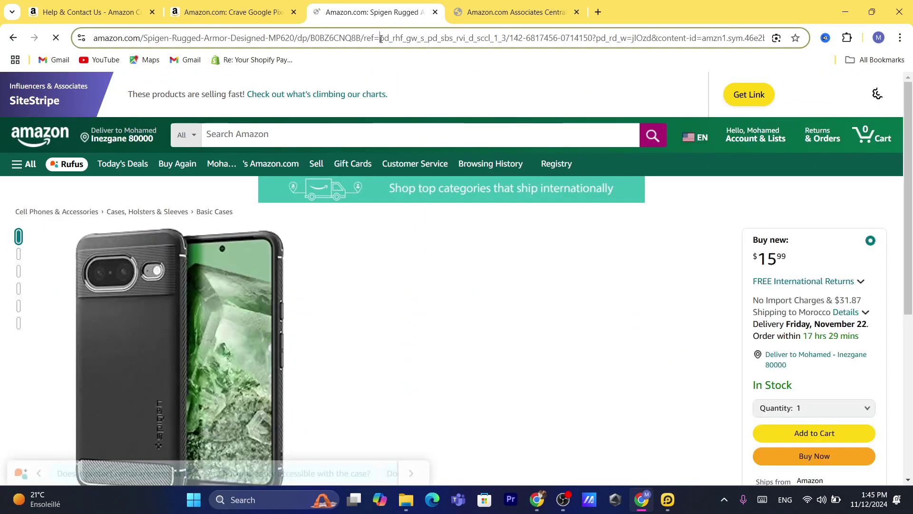
click(380, 38)
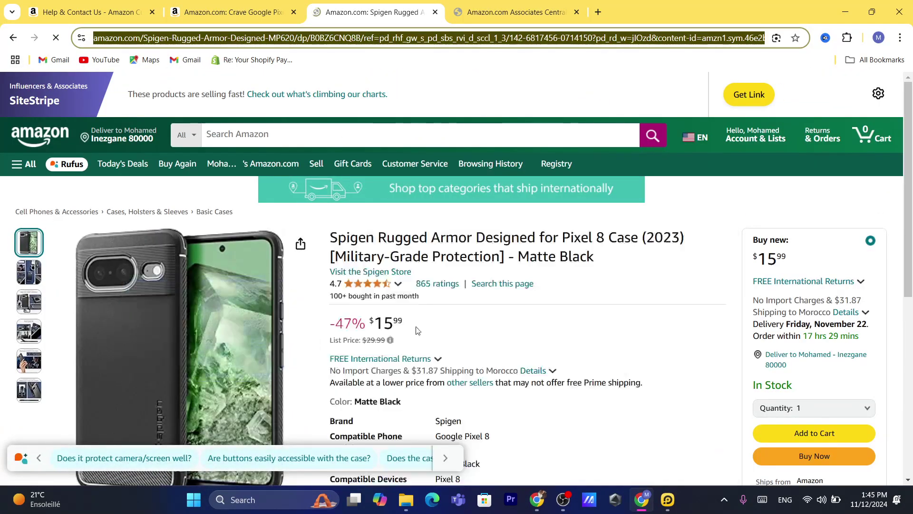
Step: Generate a SiteStripe affiliate text link for the Spigen Rugged Armor case product page
triple_click(441, 247)
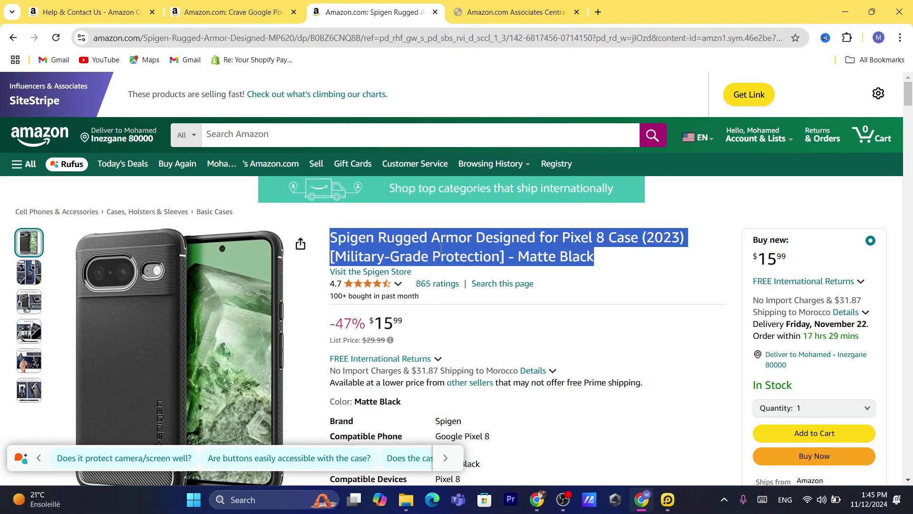
click(725, 248)
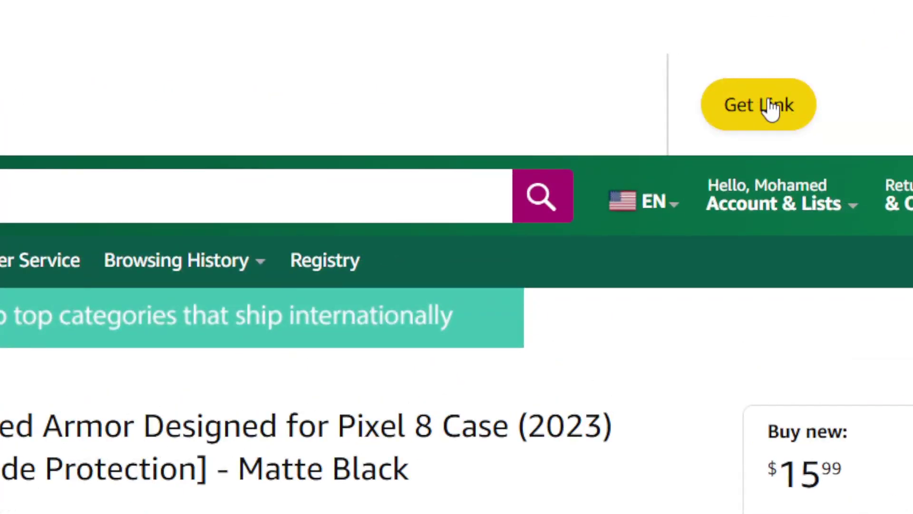
click(783, 123)
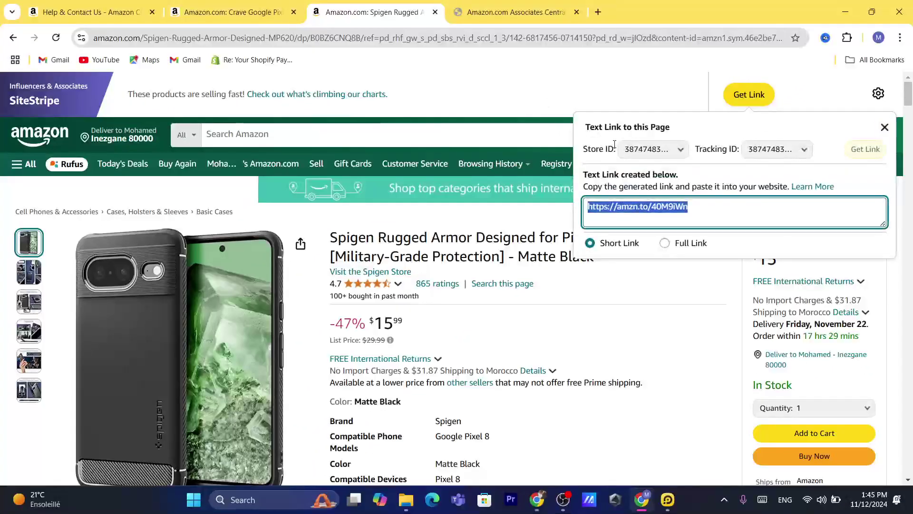
click(502, 32)
text(s)
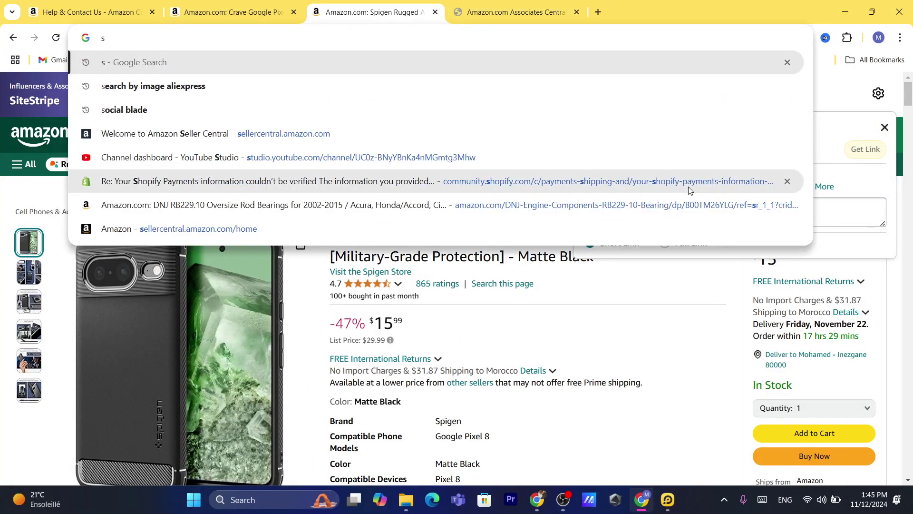
Step: Compare the short and full versions of the generated affiliate link, reading the full link through to its end
click(861, 195)
click(690, 244)
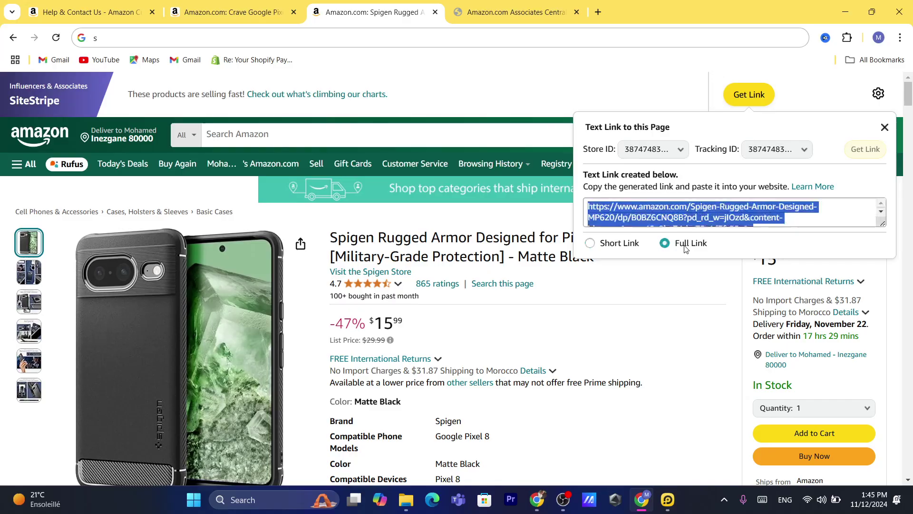
click(599, 236)
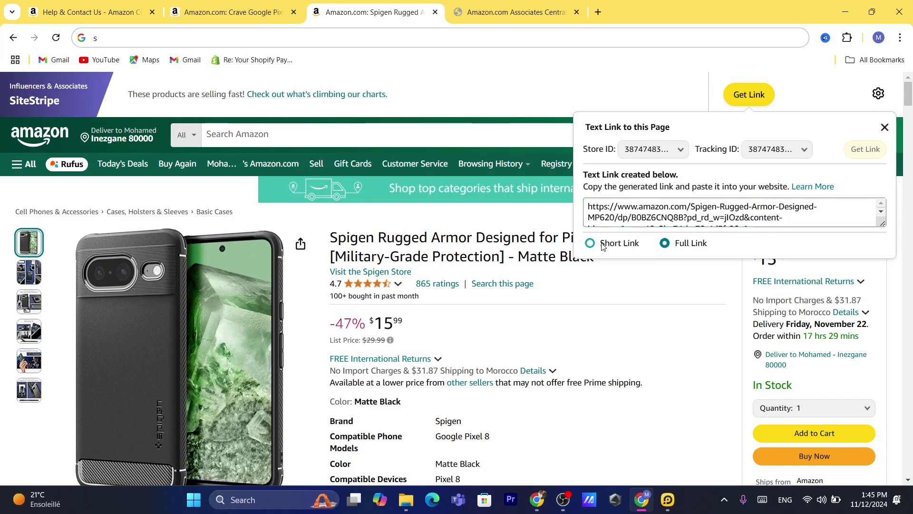
click(602, 243)
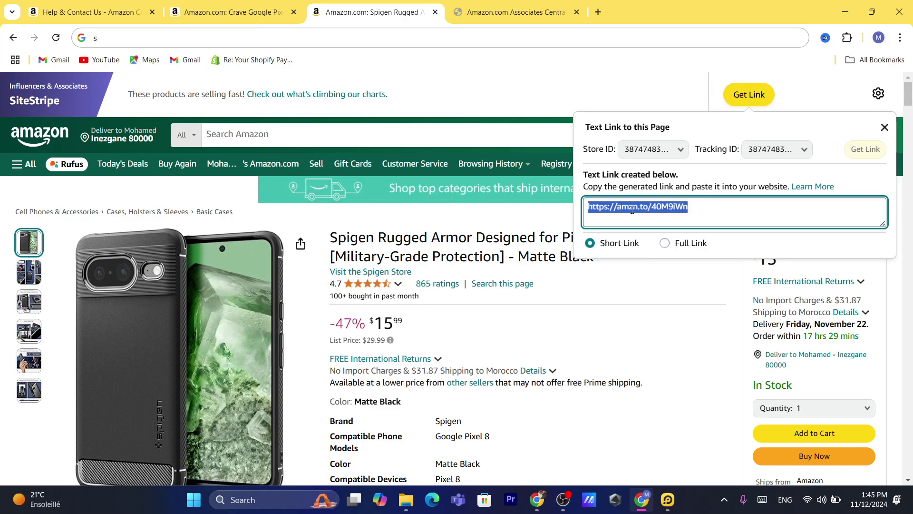
click(678, 246)
click(889, 212)
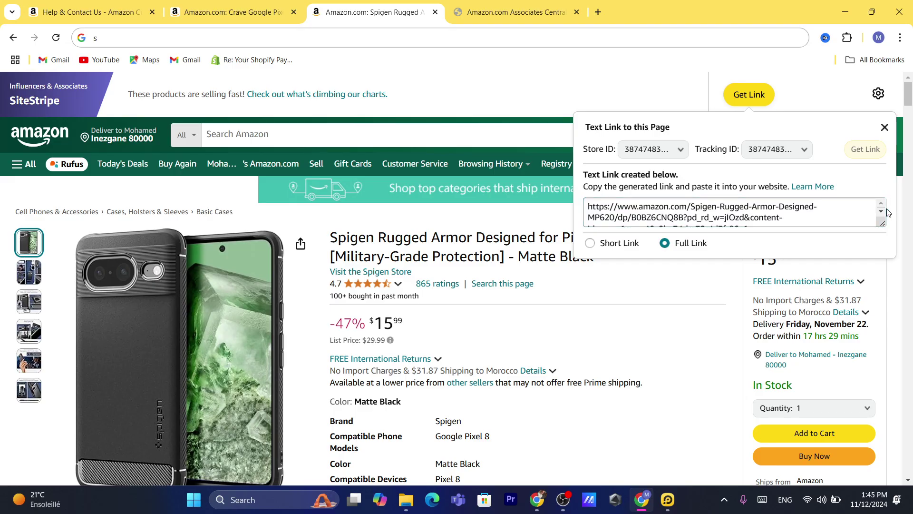
click(882, 213)
click(882, 213)
click(882, 213)
click(881, 212)
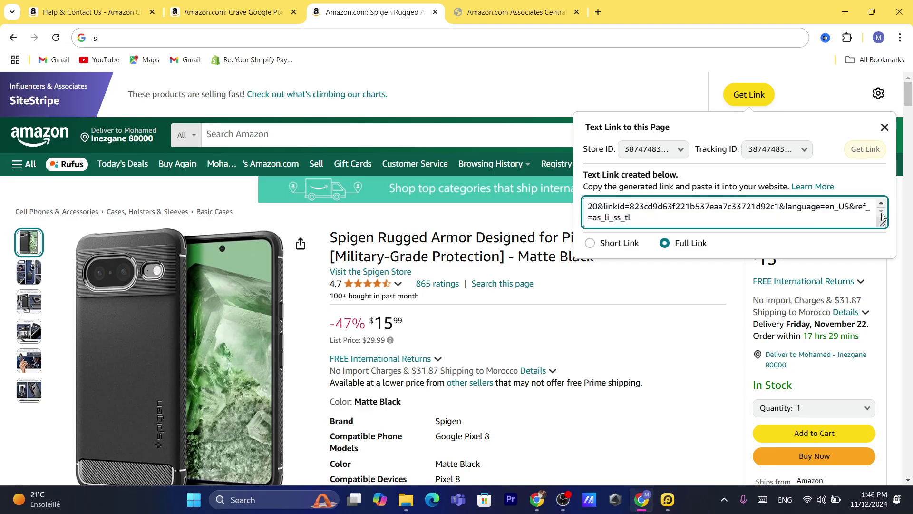
Step: Switch the generated affiliate link to the short version and copy it
click(592, 245)
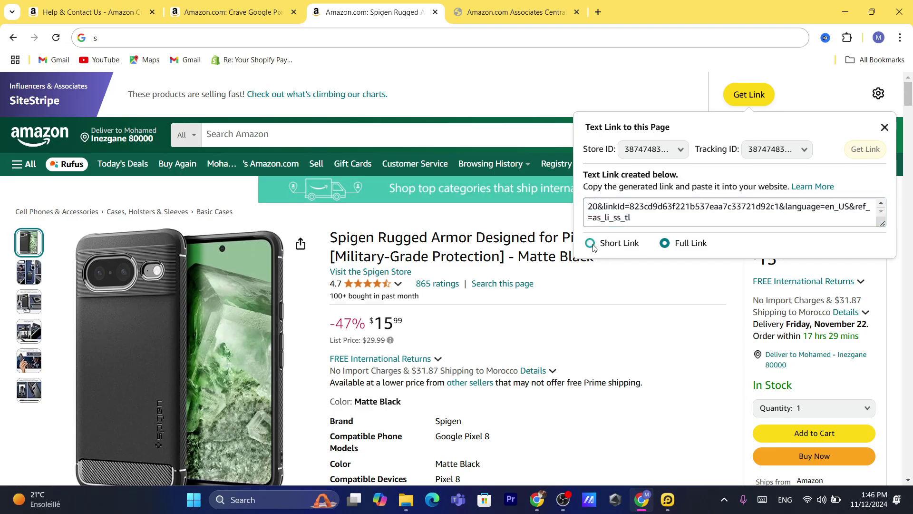
right_click(646, 212)
click(665, 227)
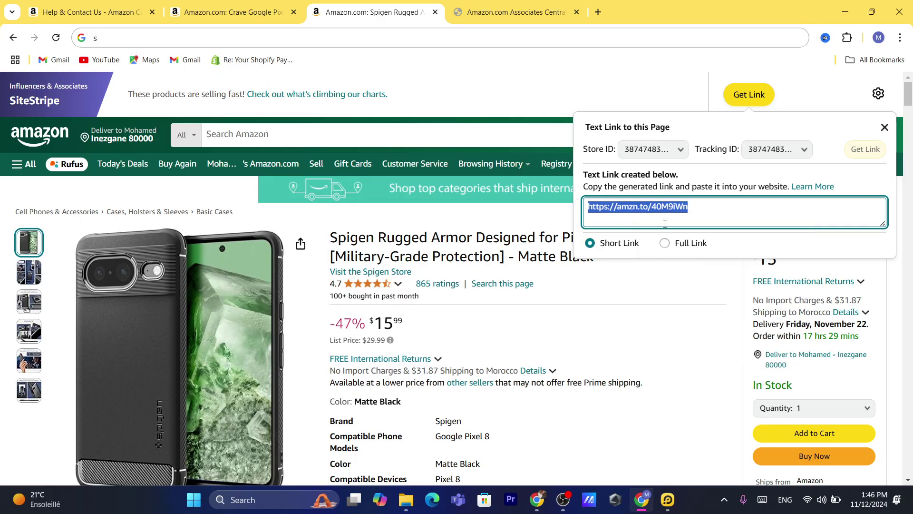
right_click(627, 205)
click(650, 221)
Step: Open YouTube in place of the Crave Pixel 8 case page and go to YouTube Studio
click(210, 4)
click(347, 43)
text(y)
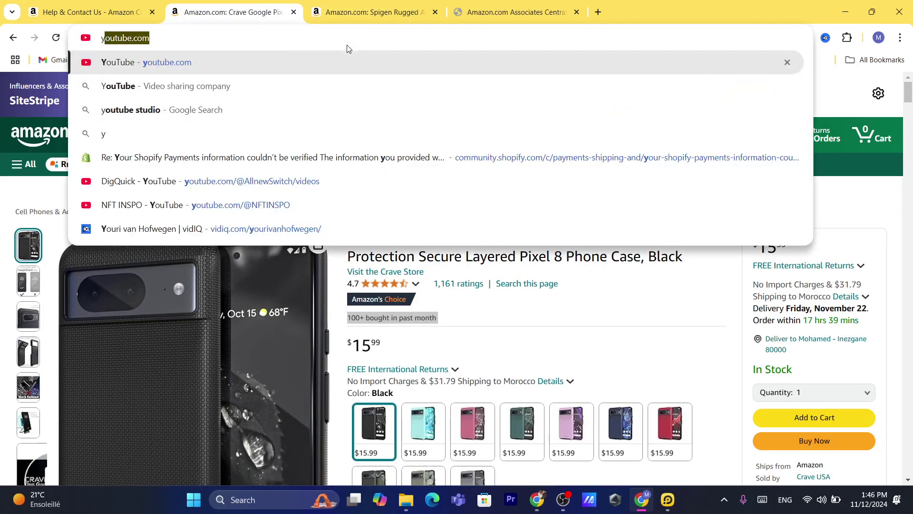
click(332, 67)
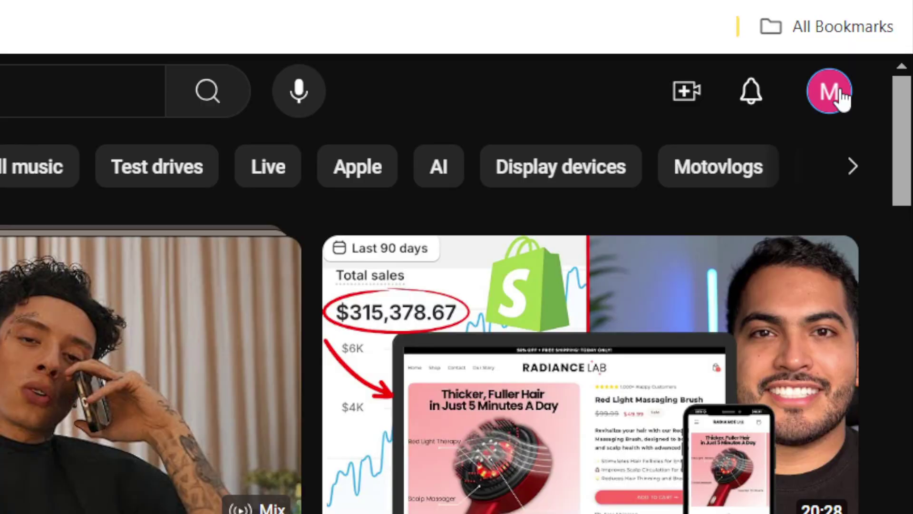
click(842, 94)
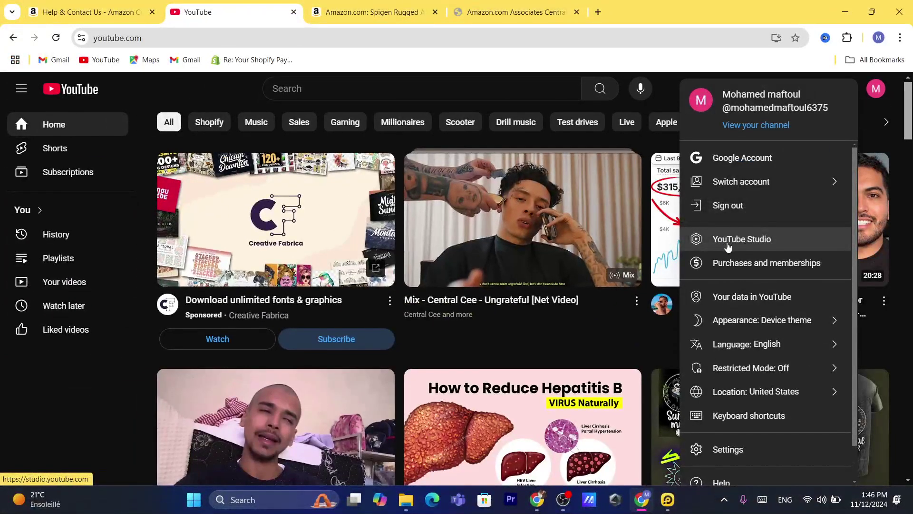
click(742, 240)
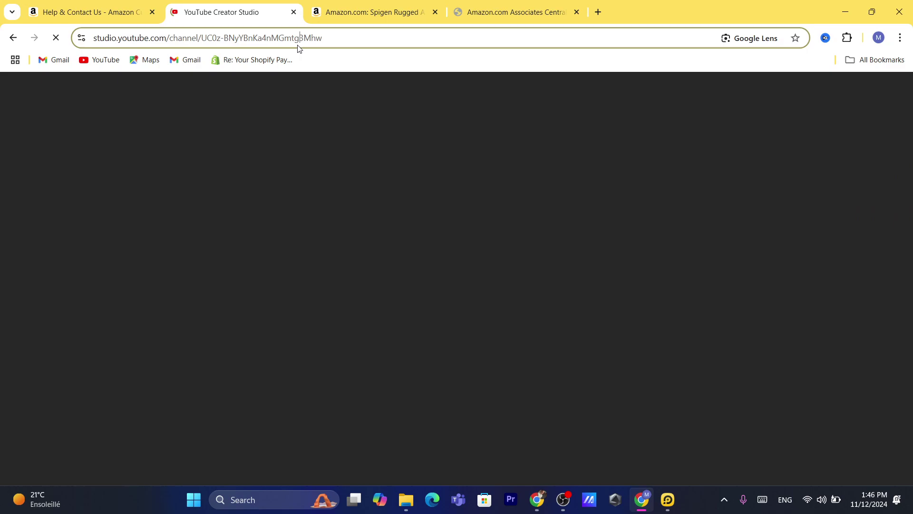
click(298, 39)
text(s)
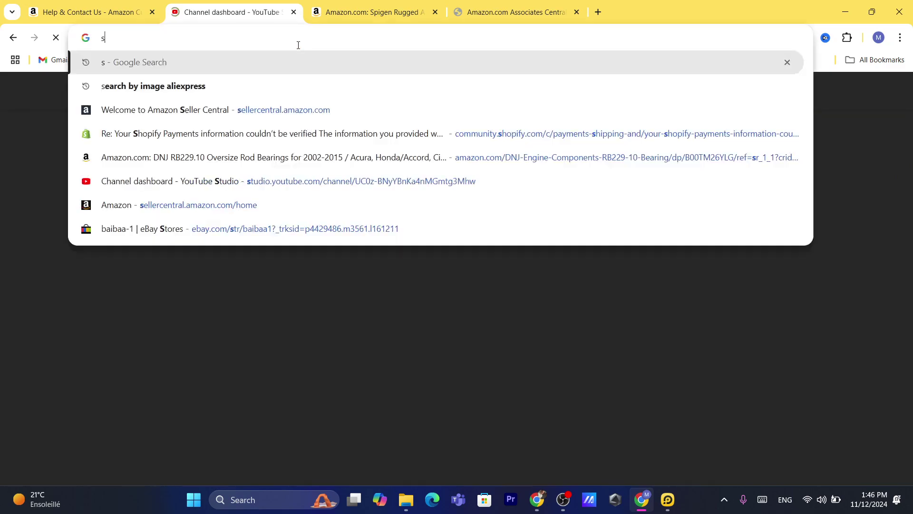
click(224, 303)
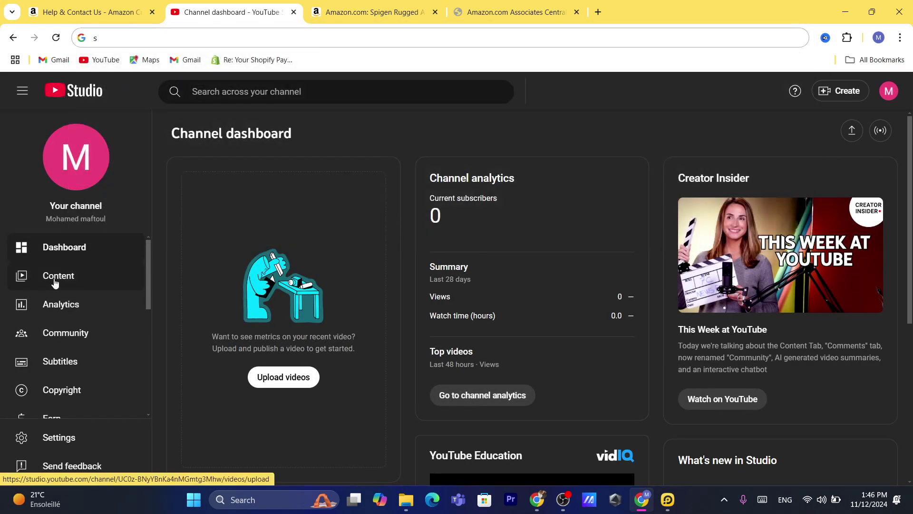
click(28, 281)
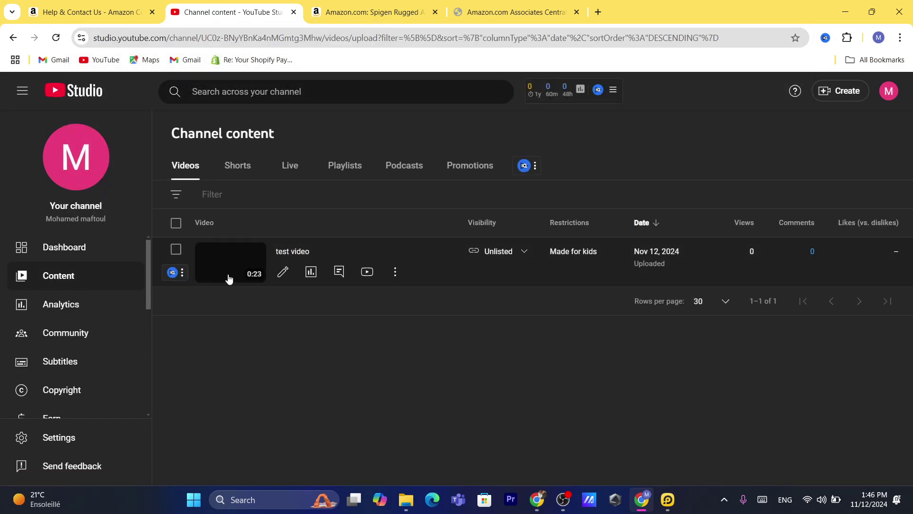
click(228, 259)
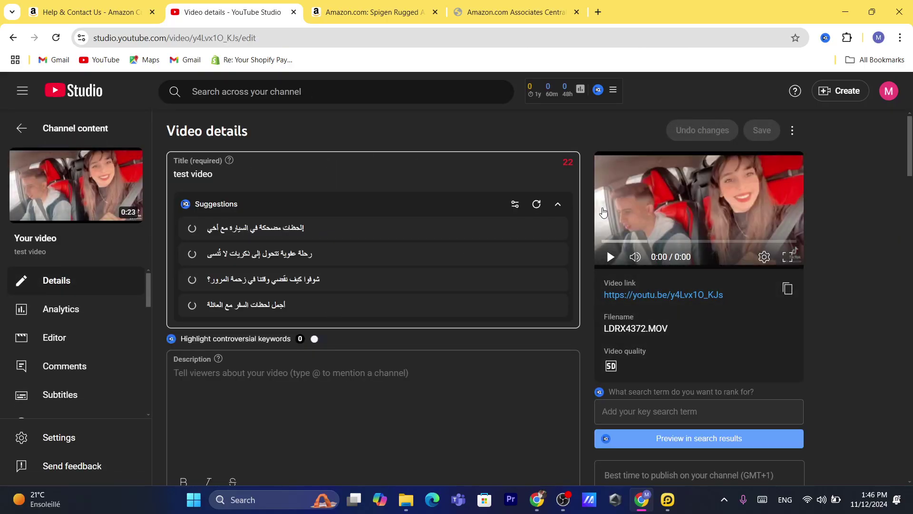
drag(911, 126, 912, 138)
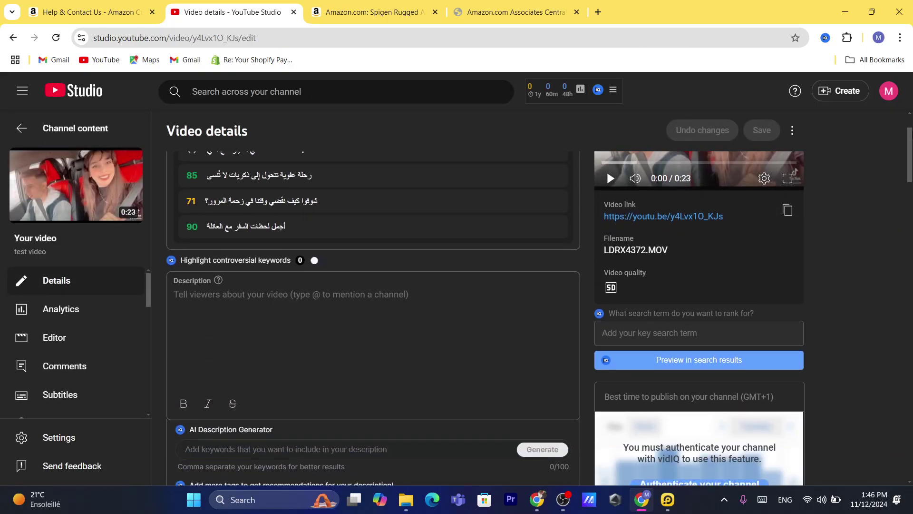
click(262, 324)
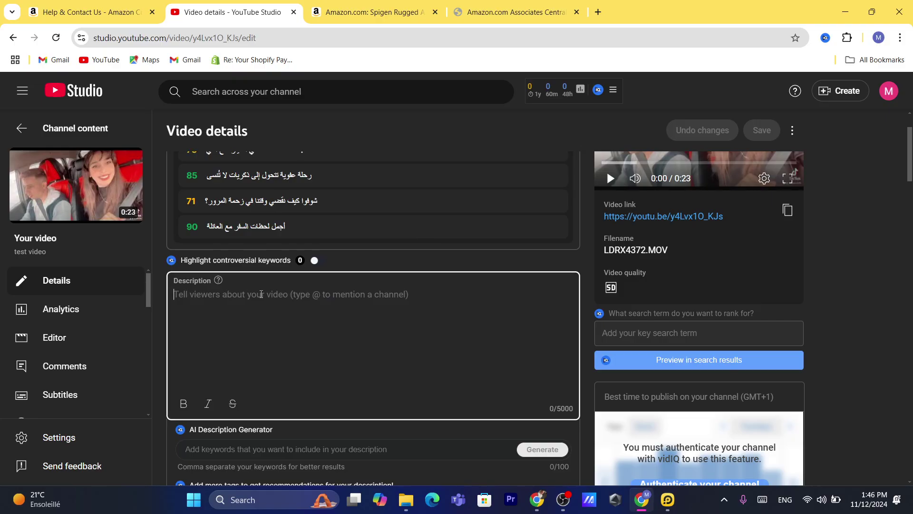
key(ctrl+v)
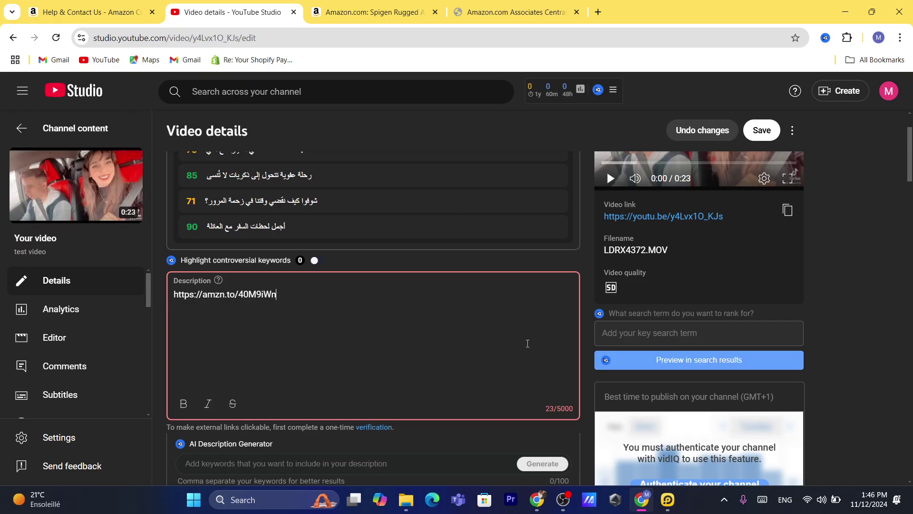
Step: Check the comments area on the test video's public watch page and reopen the video for editing from there
click(76, 188)
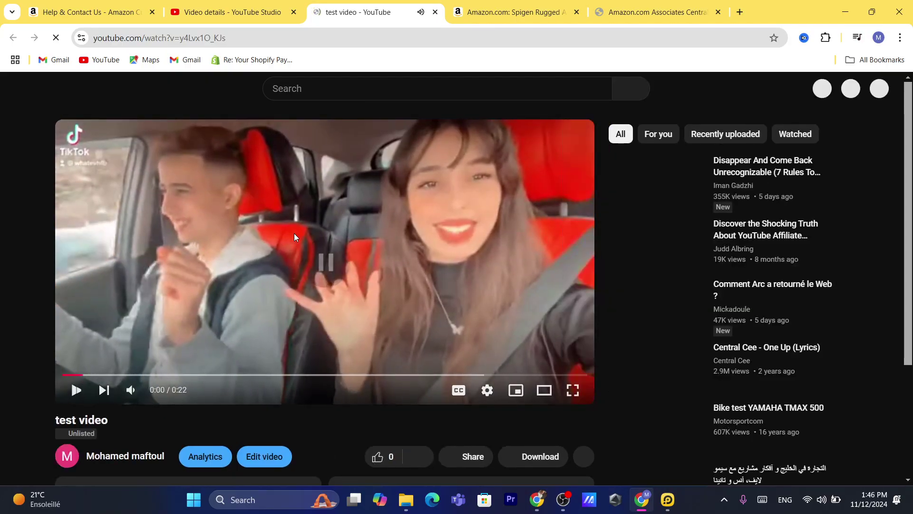
scroll(294, 236, down, 6)
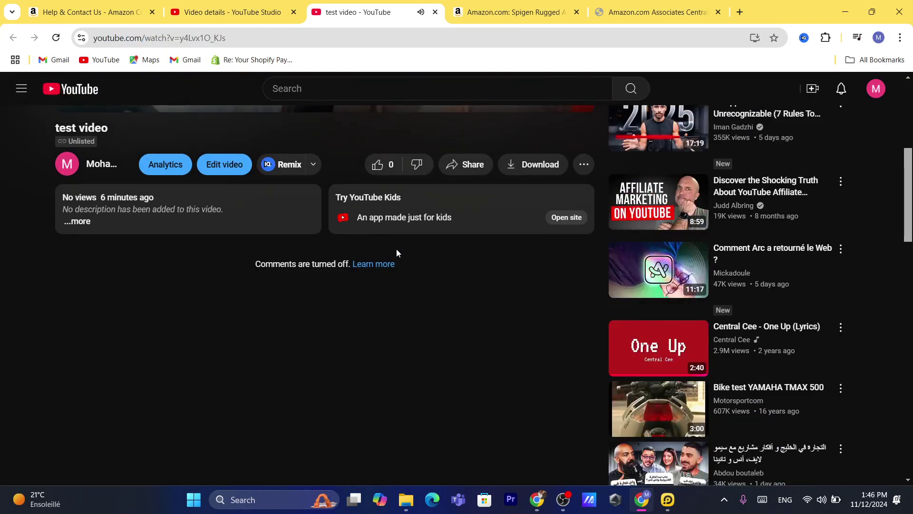
click(209, 172)
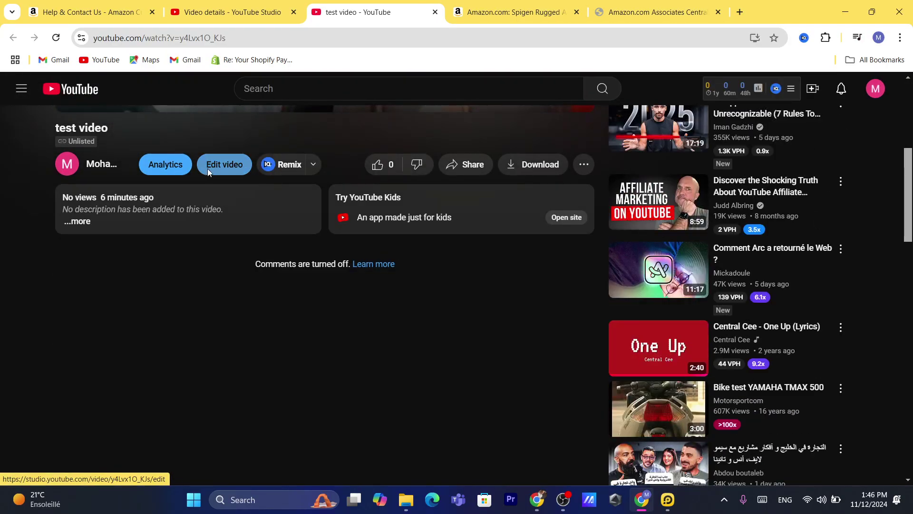
click(470, 46)
click(395, 40)
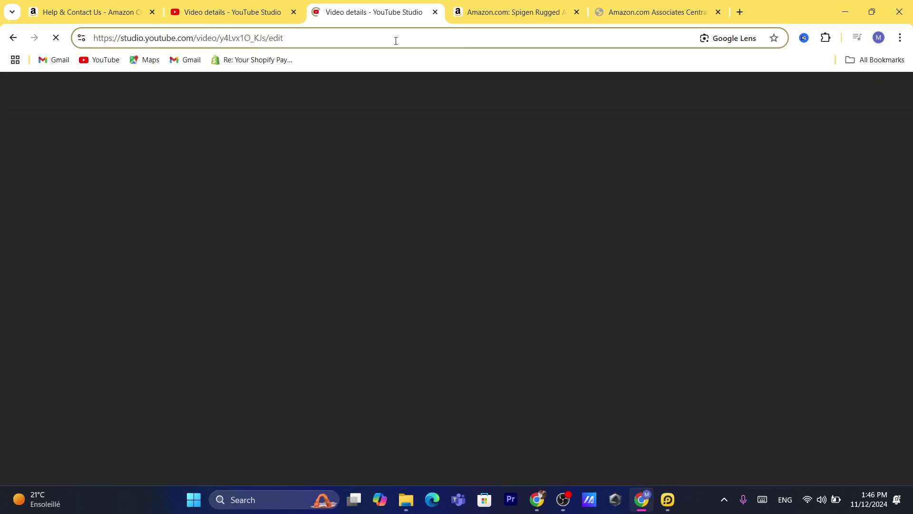
Step: Set the test video's visibility to Public and save the change
drag(910, 173, 912, 226)
click(651, 352)
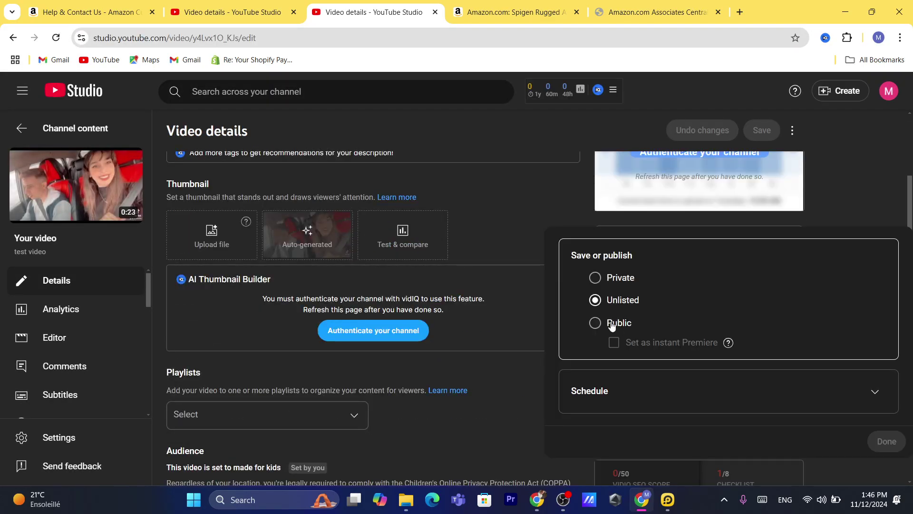
click(600, 322)
click(884, 437)
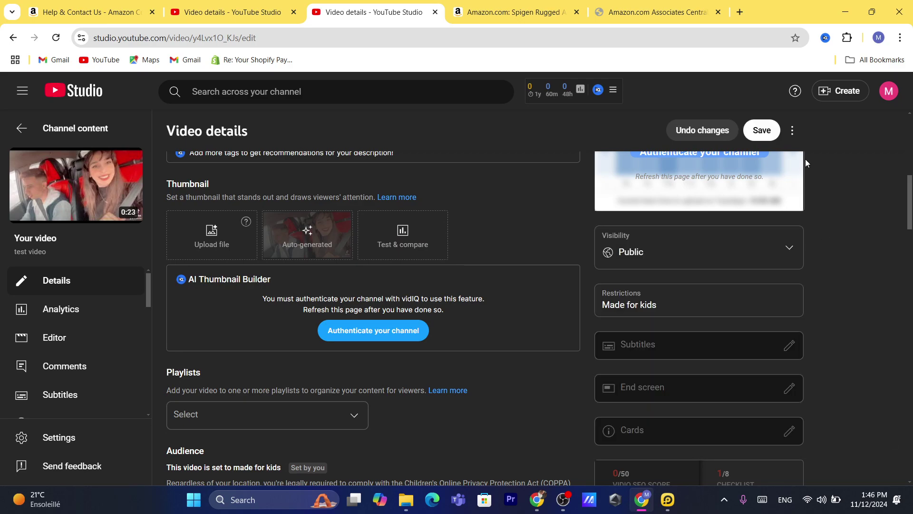
click(761, 130)
mouse_move(81, 184)
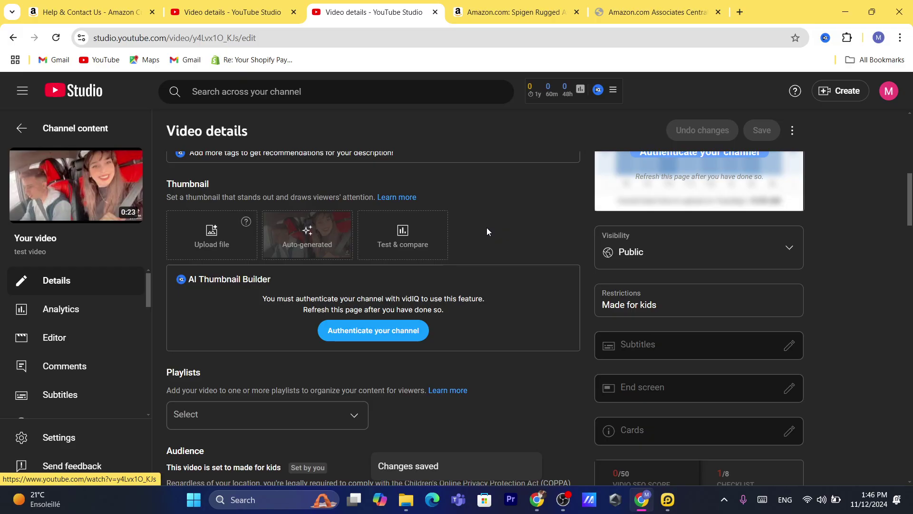
Step: Set the test video's audience to "No, it's not made for kids" and save the change
scroll(487, 227, down, 9)
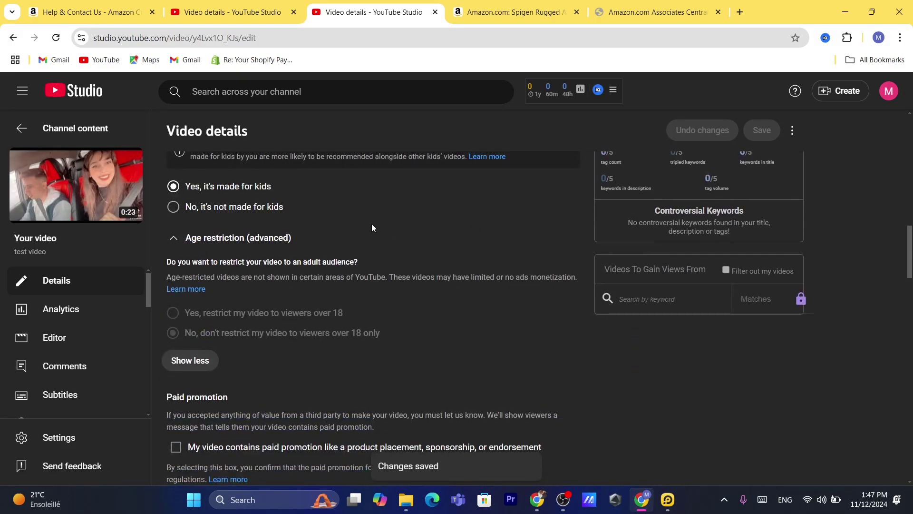
click(213, 212)
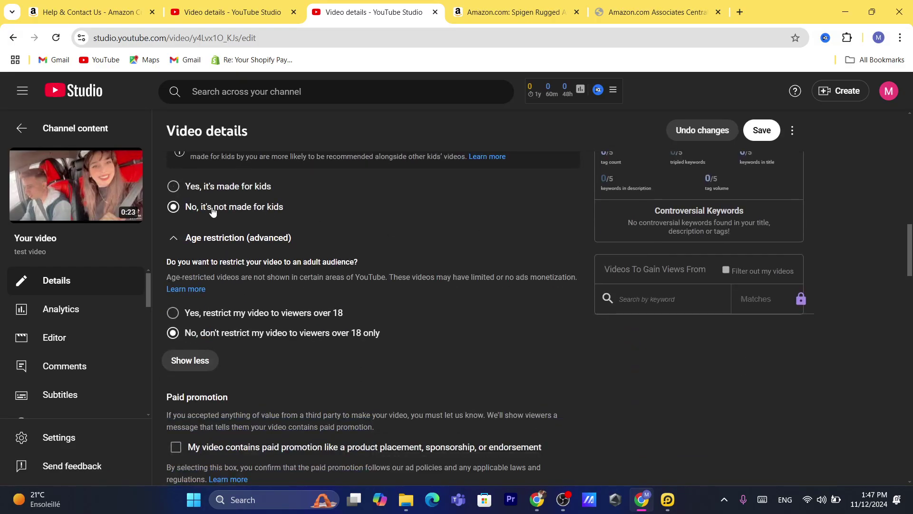
click(761, 131)
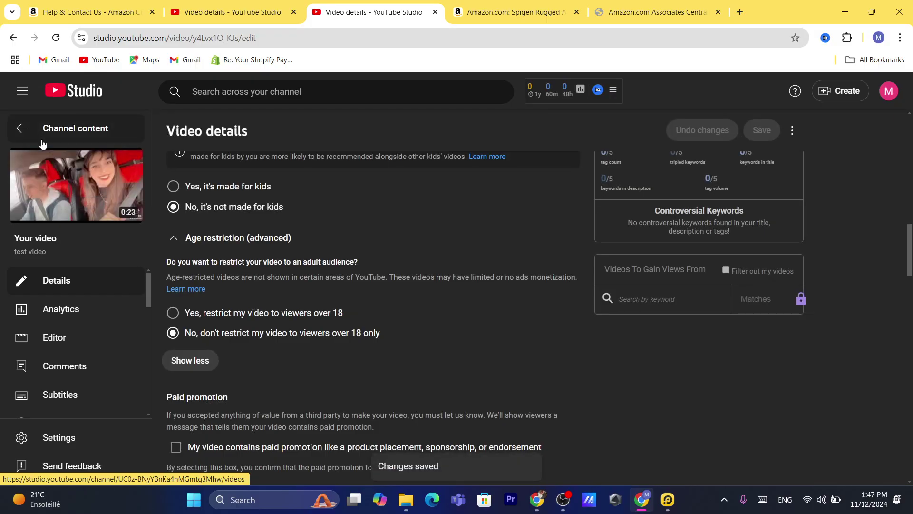
Step: Open the test video's watch page again and mute its playback
click(60, 183)
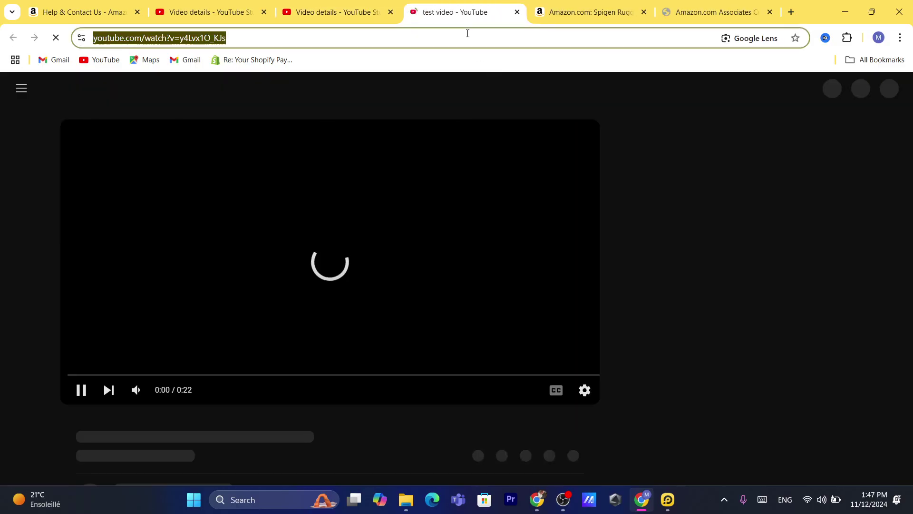
click(363, 255)
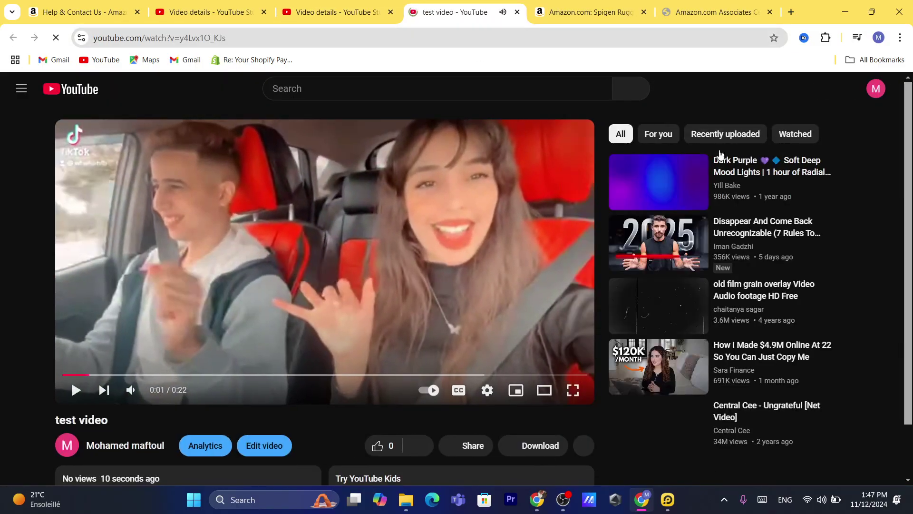
scroll(719, 215, down, 6)
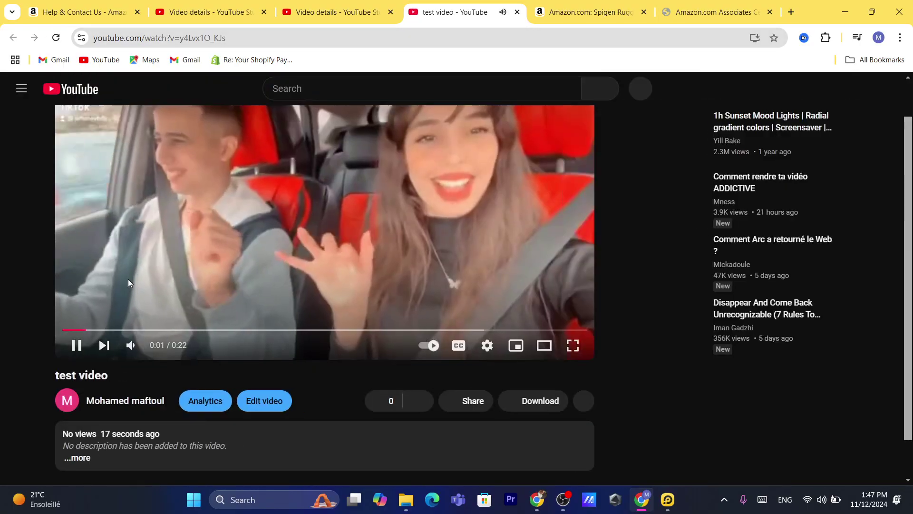
click(130, 345)
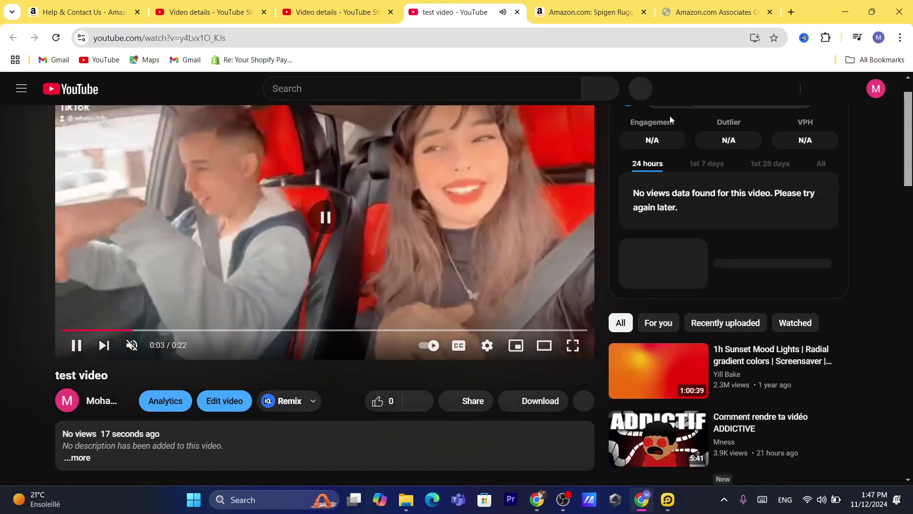
scroll(332, 116, down, 7)
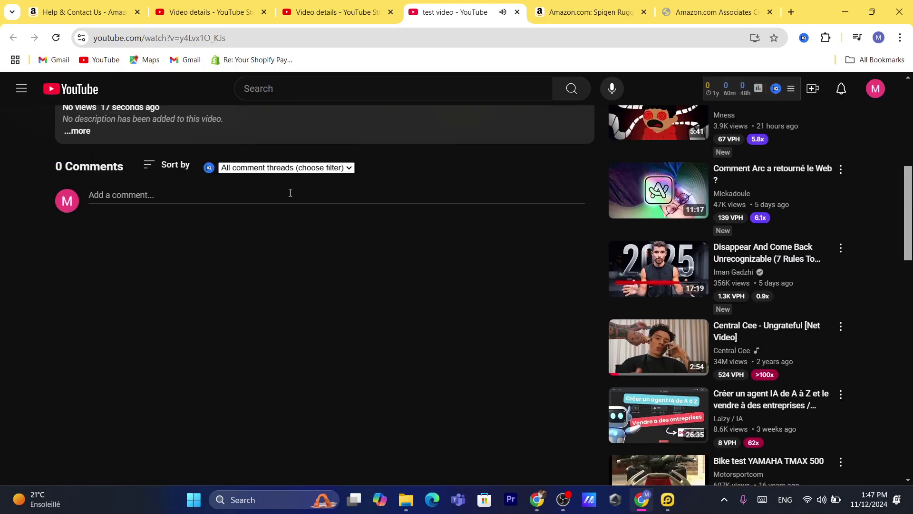
click(108, 197)
text(https://amzn.to/40M9iWn)
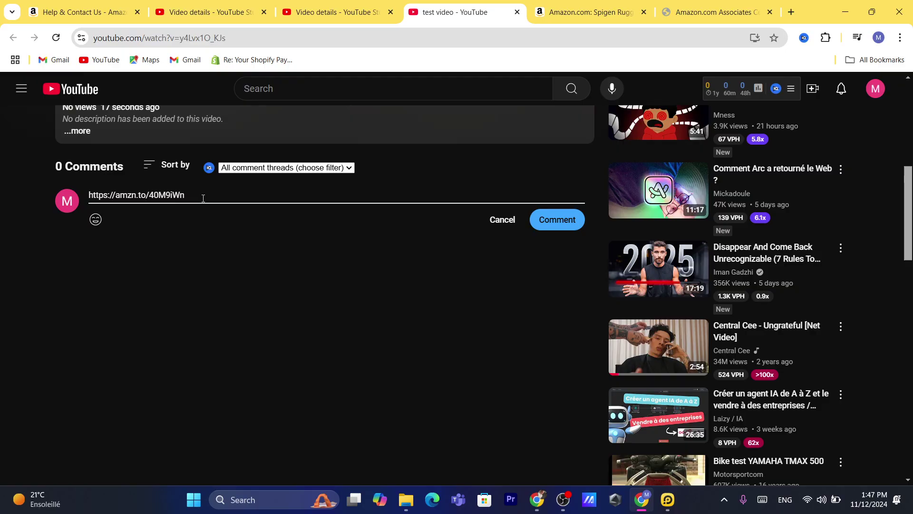
click(546, 222)
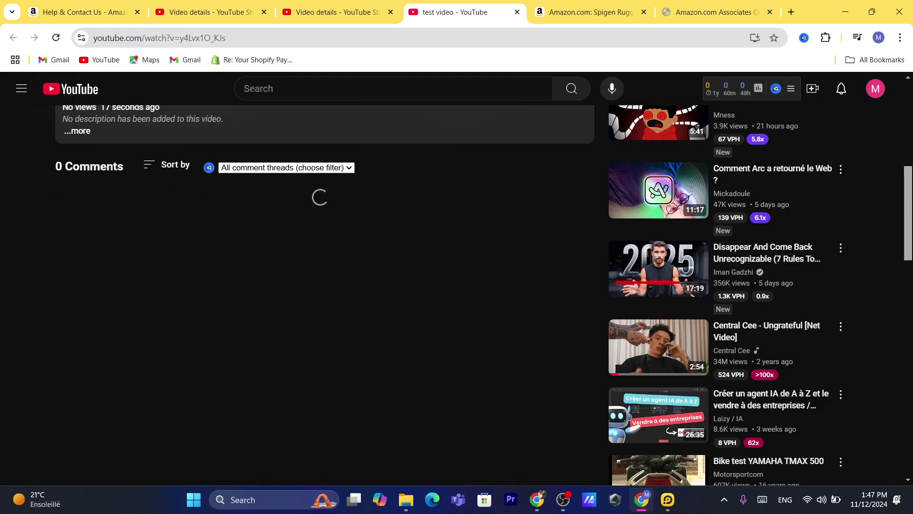
Step: Open the affiliate link in the posted comment to check the Amazon product page it leads to
scroll(378, 282, up, 3)
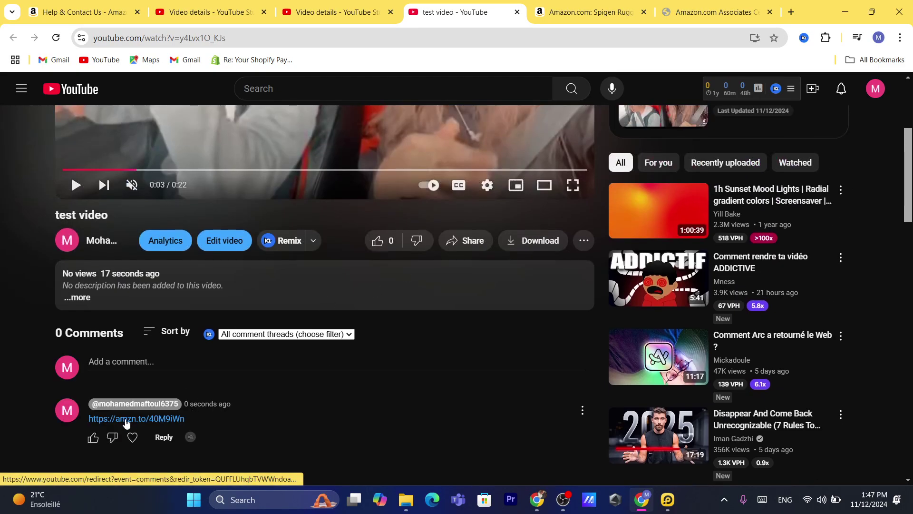
click(126, 419)
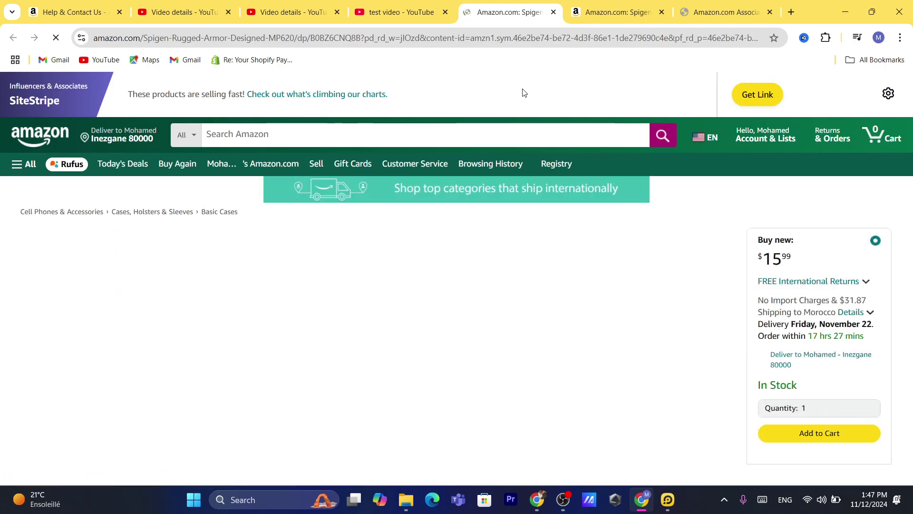
click(409, 4)
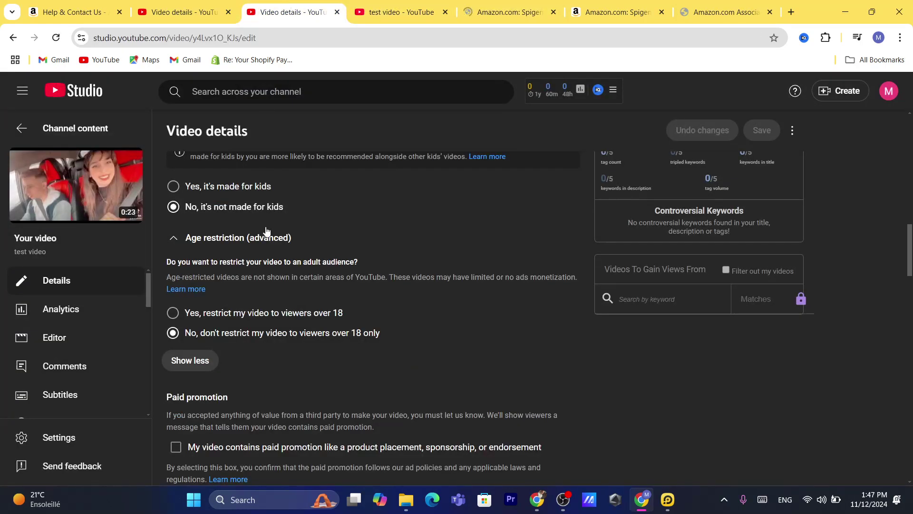
scroll(887, 164, up, 10)
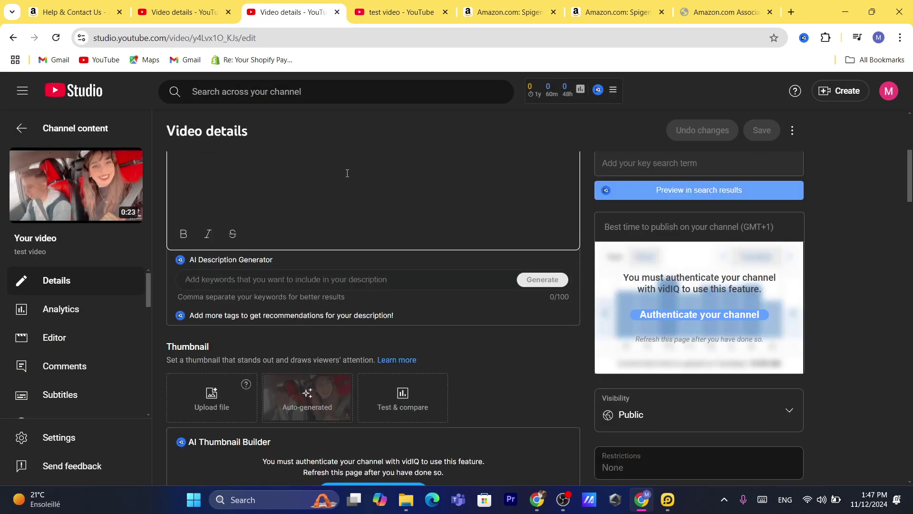
click(347, 173)
key(ctrl+v)
scroll(864, 203, down, 7)
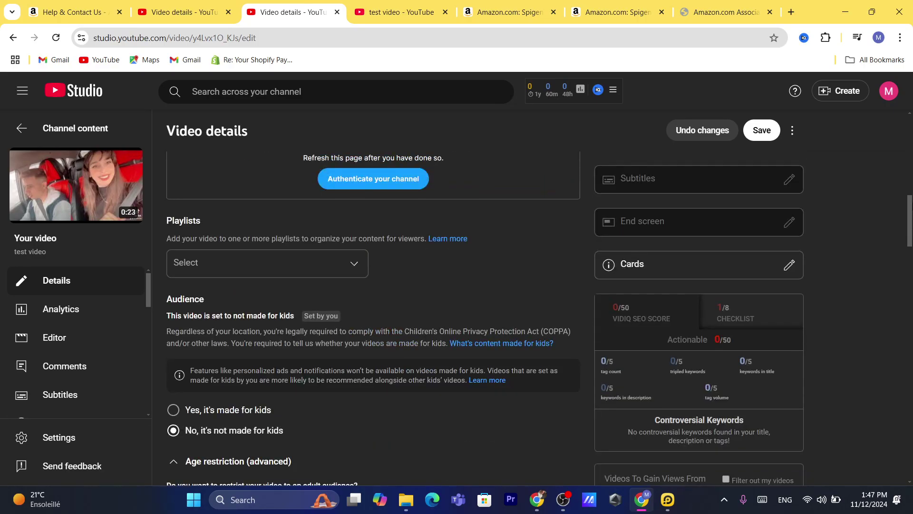
scroll(898, 154, up, 7)
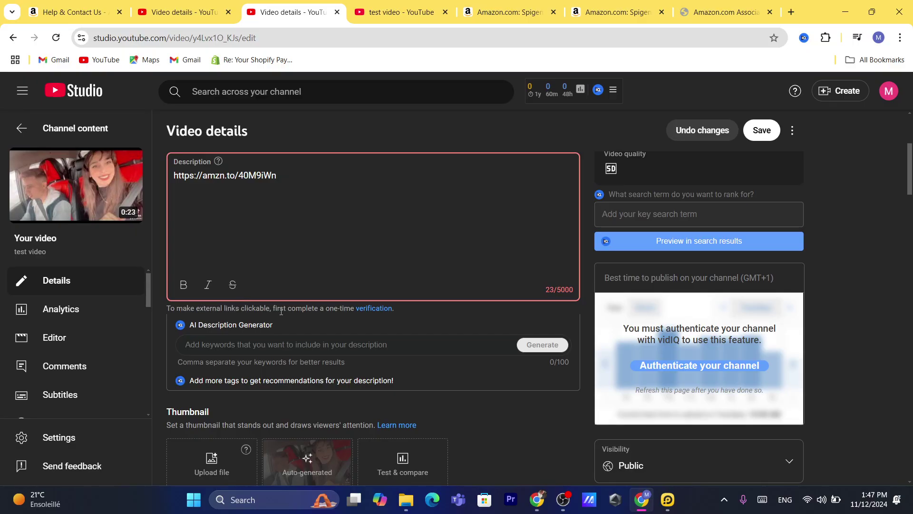
Step: View the one-time verification information for making external links clickable, then cancel without starting the verification
drag(273, 310, 351, 310)
click(352, 311)
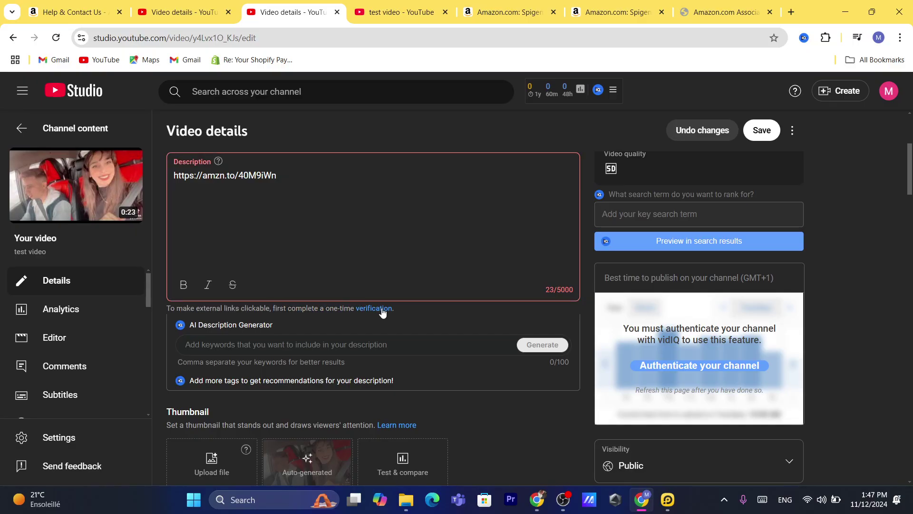
click(383, 309)
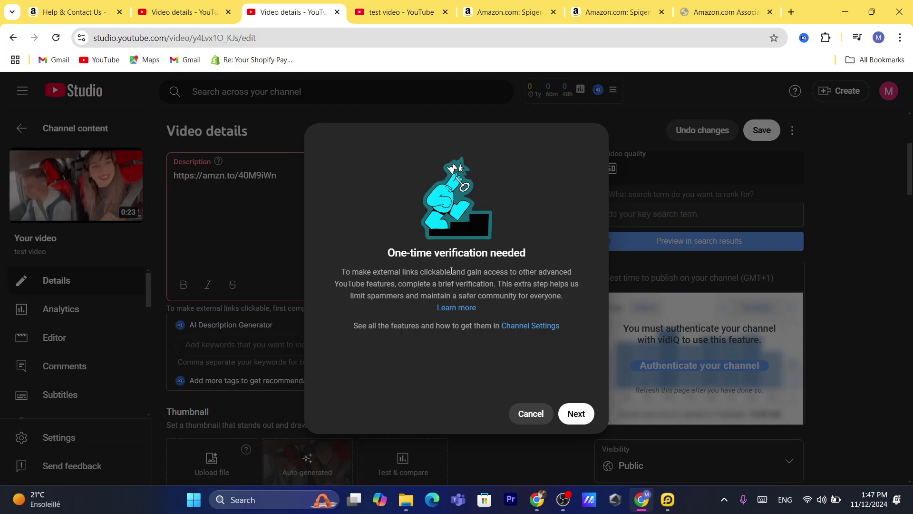
click(530, 413)
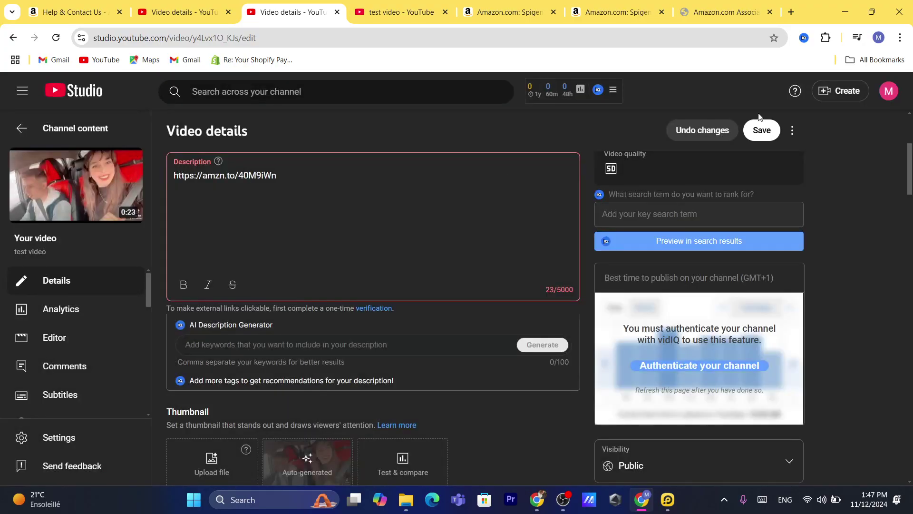
Step: Add the text "click here" in front of the affiliate link in the description and select the whole line
click(172, 178)
text(c)
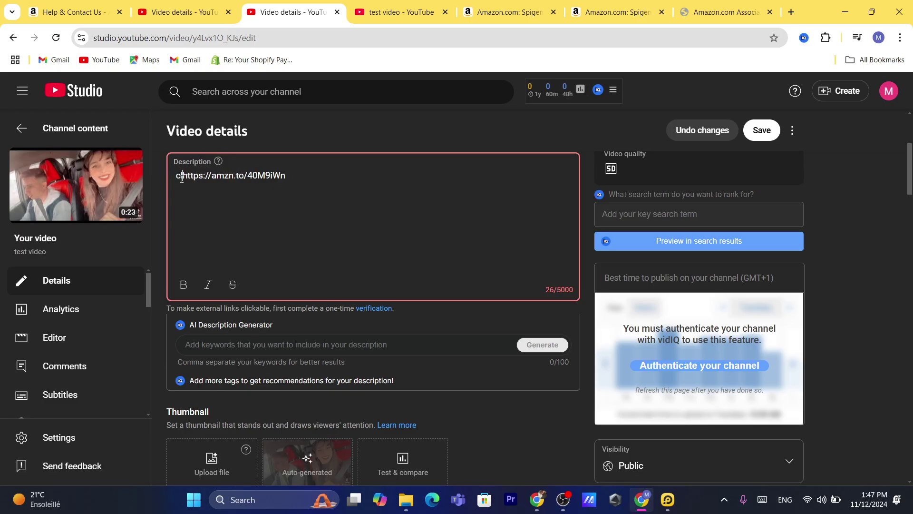
text(lick he)
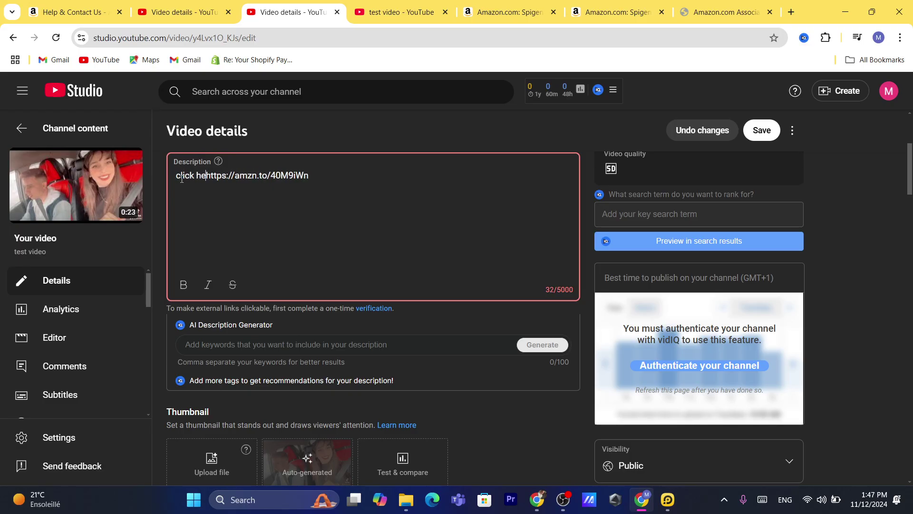
text(re)
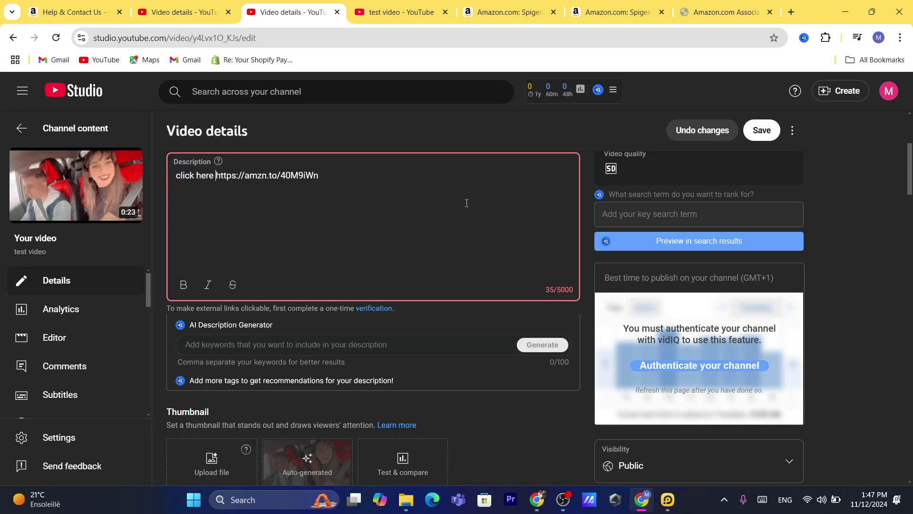
key(ctrl+a)
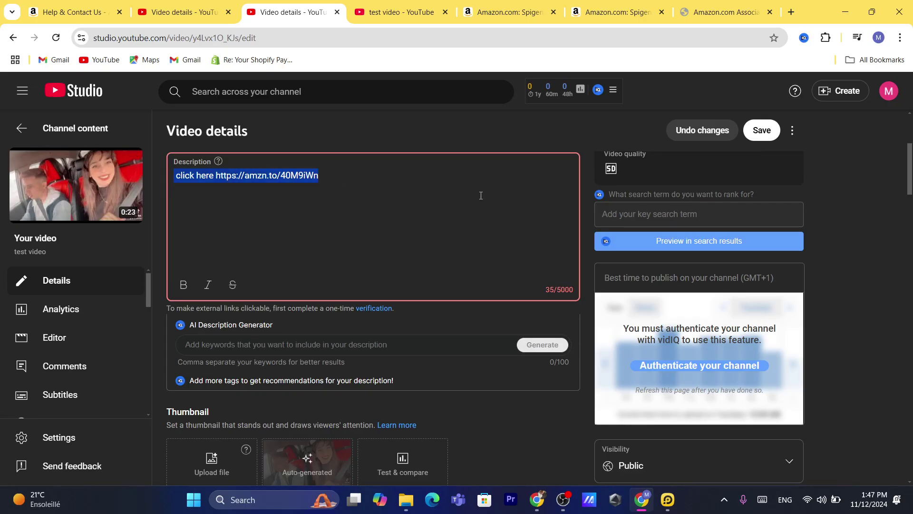
triple_click(316, 183)
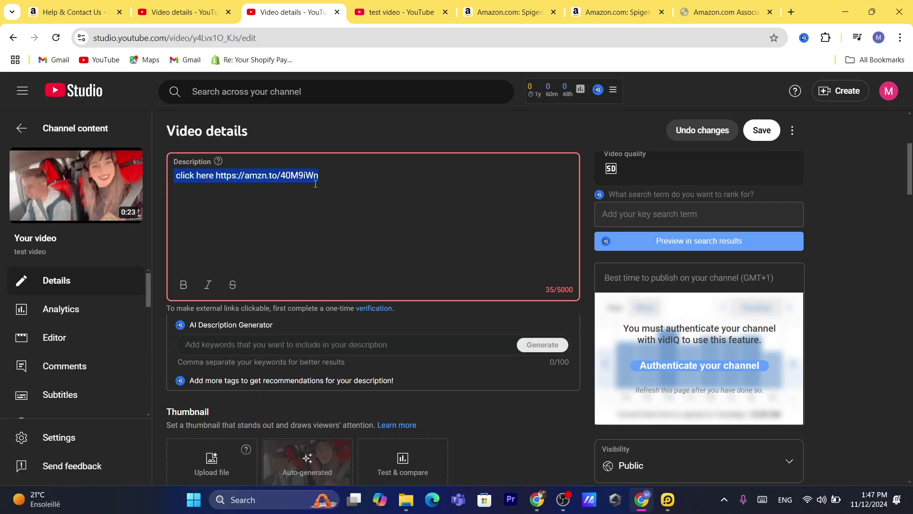